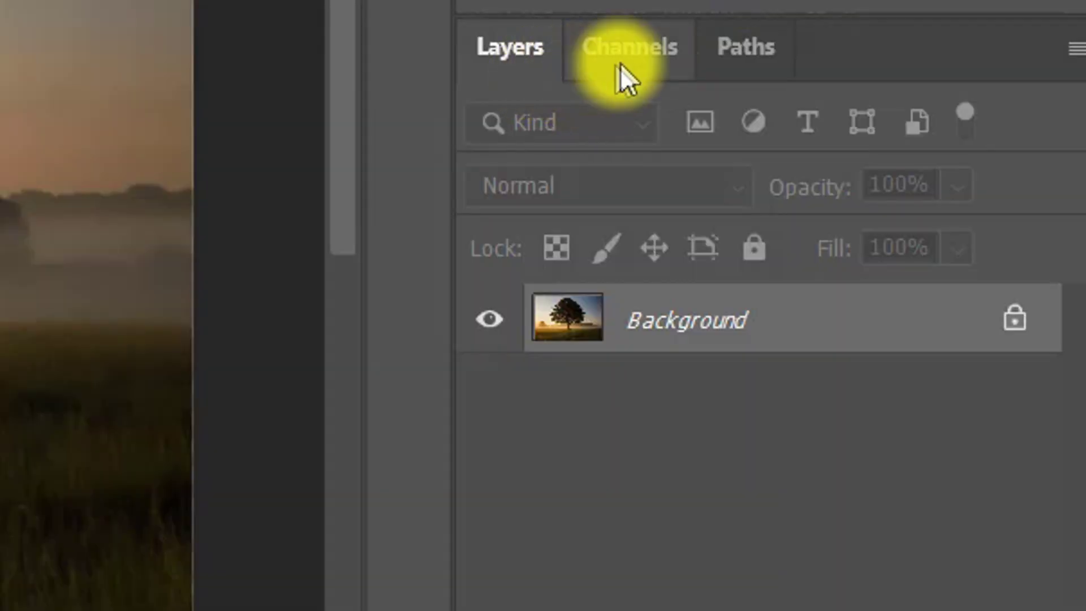
Step: Show the photo's RGB, Red, Green and Blue channels in the Channels panel
click(937, 345)
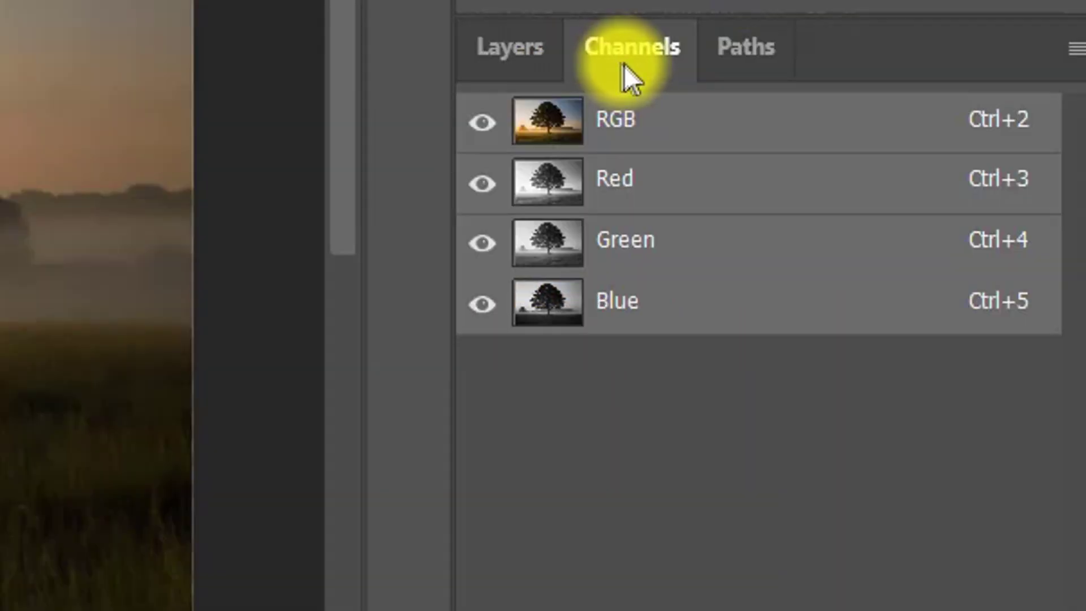
Step: Compare the Blue, Red and Green channels individually to find the highest contrast
click(934, 419)
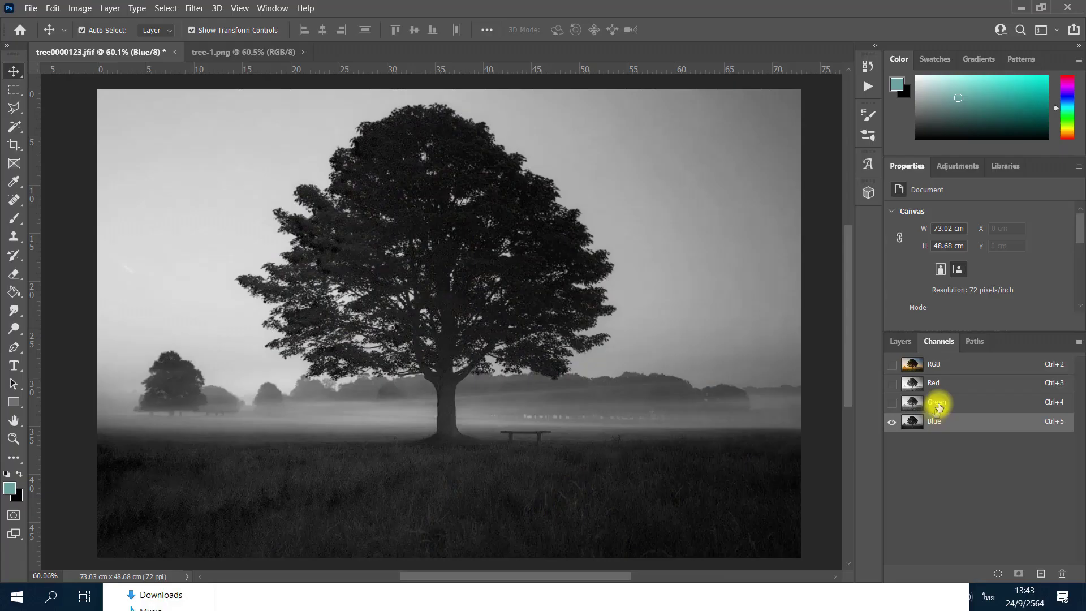
click(946, 383)
click(946, 402)
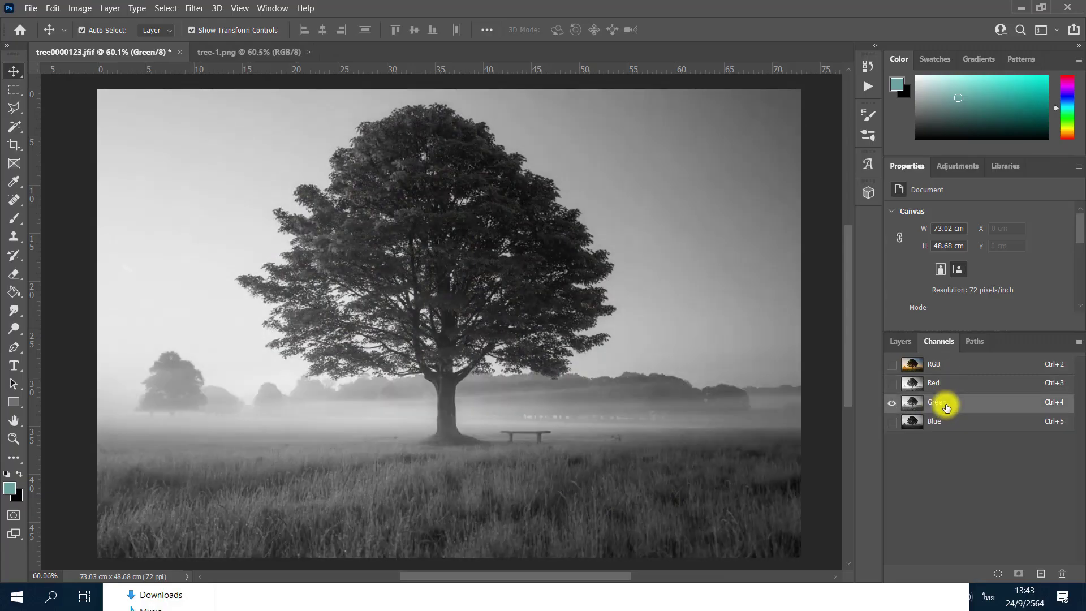
click(945, 383)
click(946, 402)
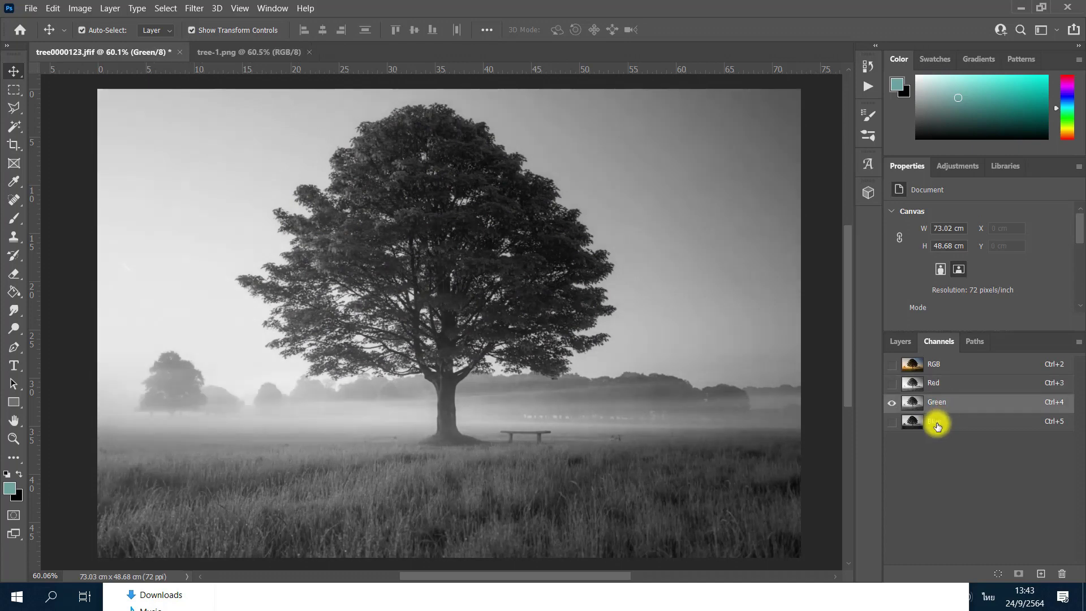
click(938, 424)
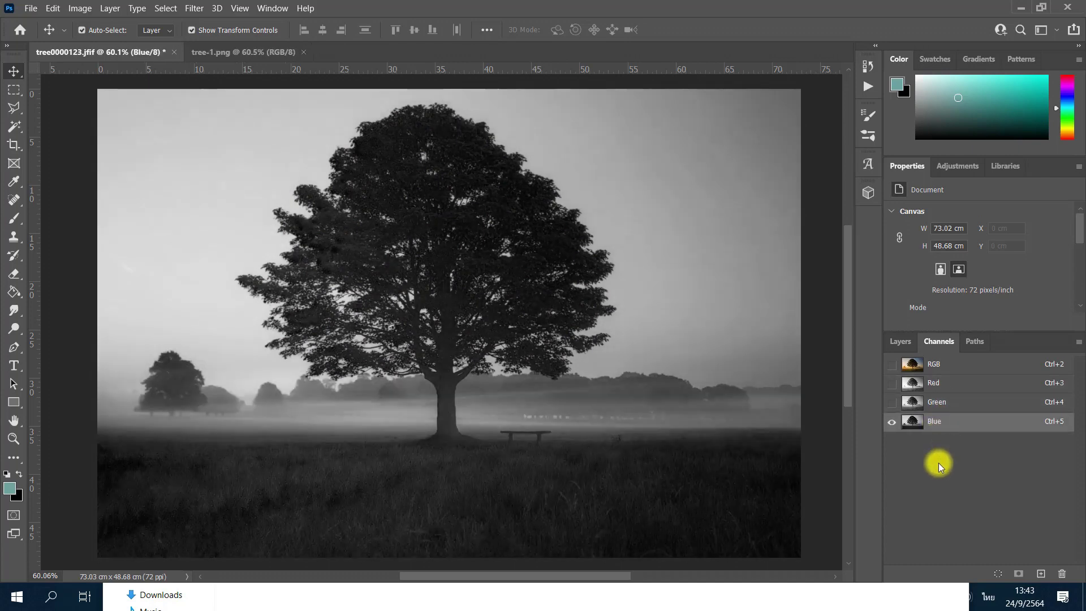
Step: Duplicate the Blue channel into a new Blue copy channel
drag(915, 422, 924, 441)
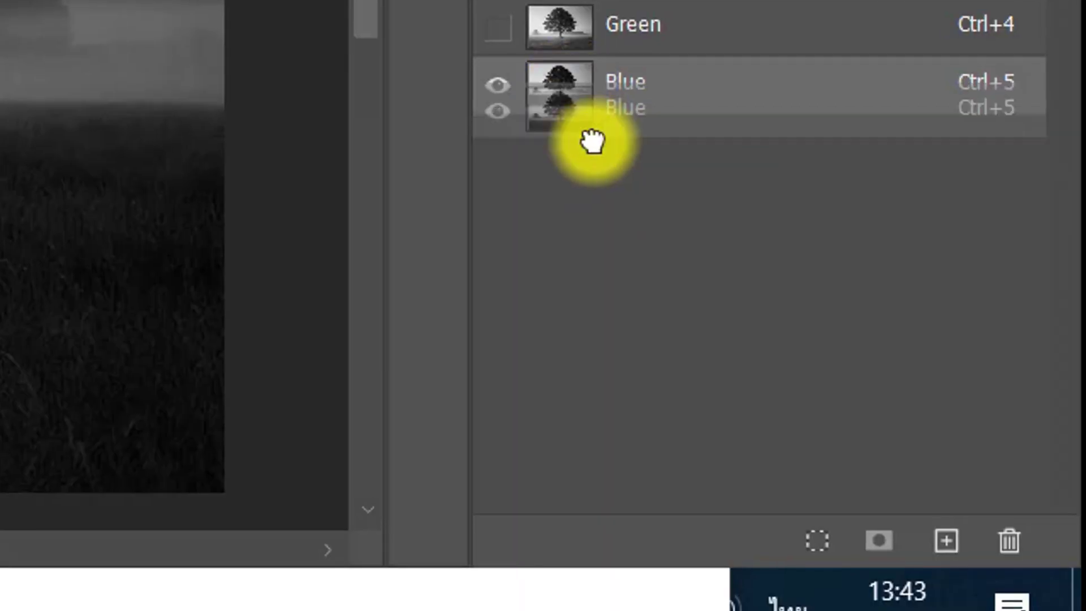
drag(592, 140, 950, 539)
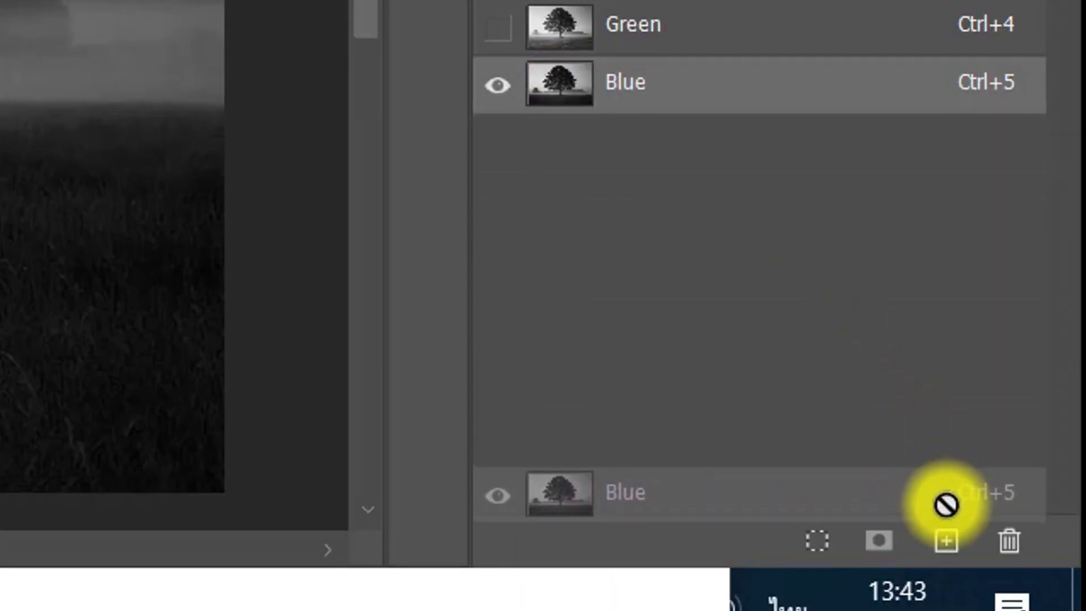
drag(951, 539, 949, 538)
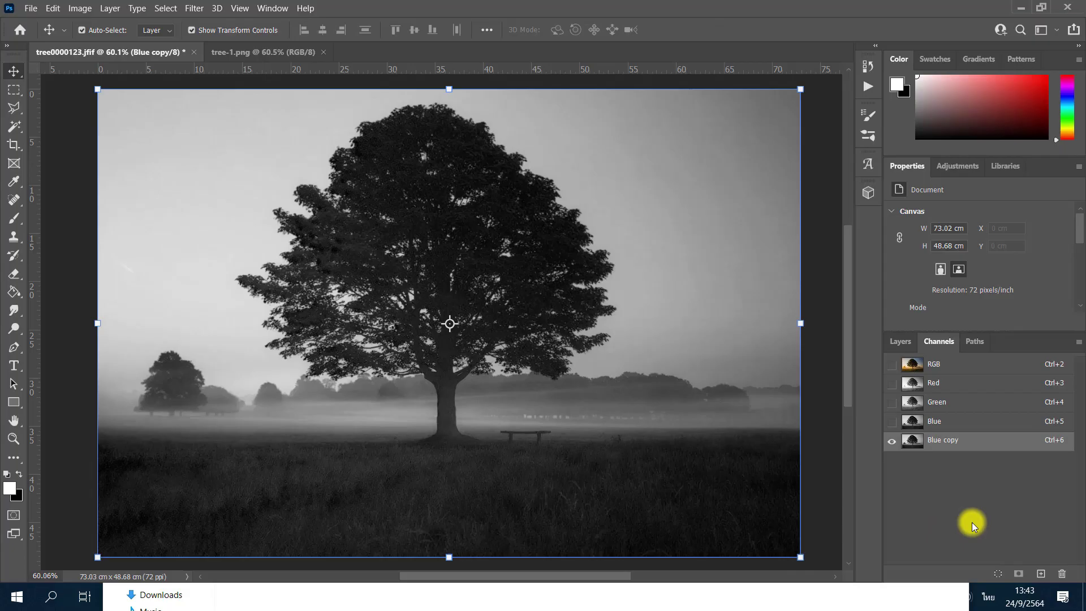
Step: Select the Blue copy channel and open its Levels dialog
click(939, 421)
click(943, 444)
key(ctrl+l)
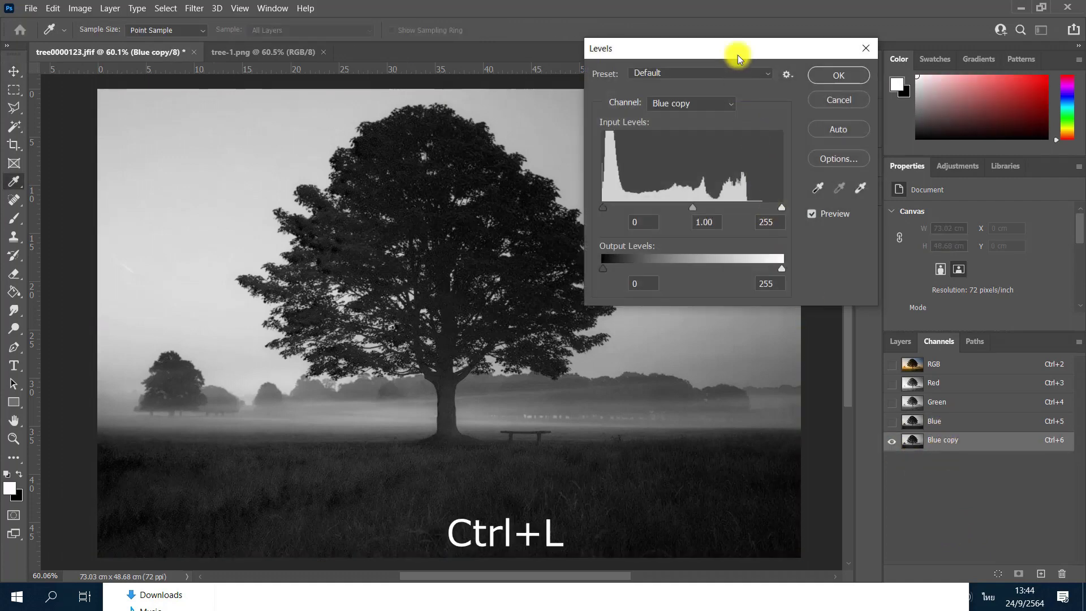
drag(738, 53, 735, 155)
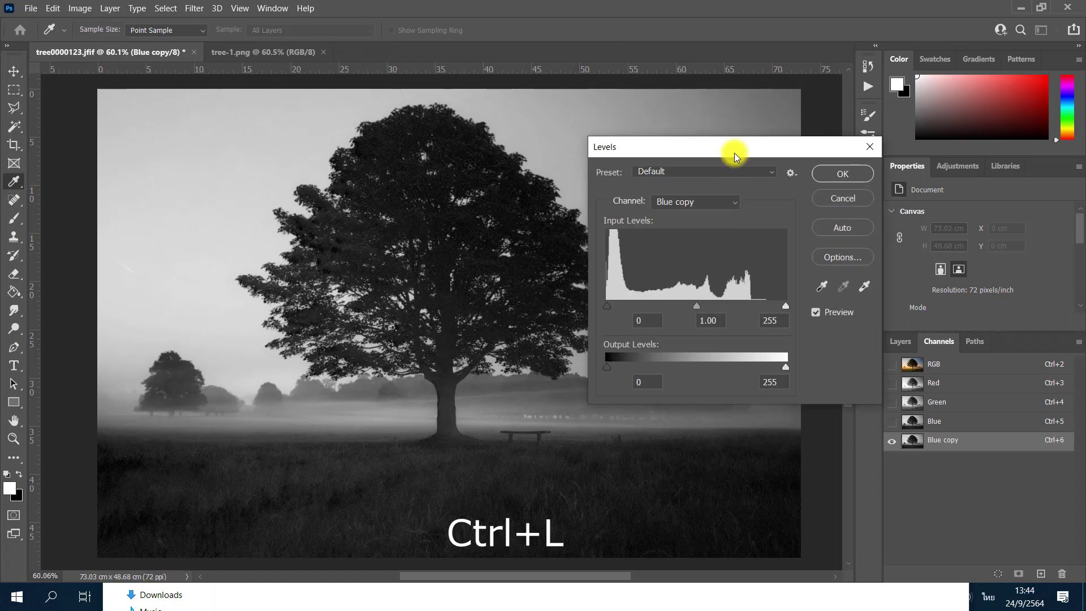
click(830, 199)
click(75, 8)
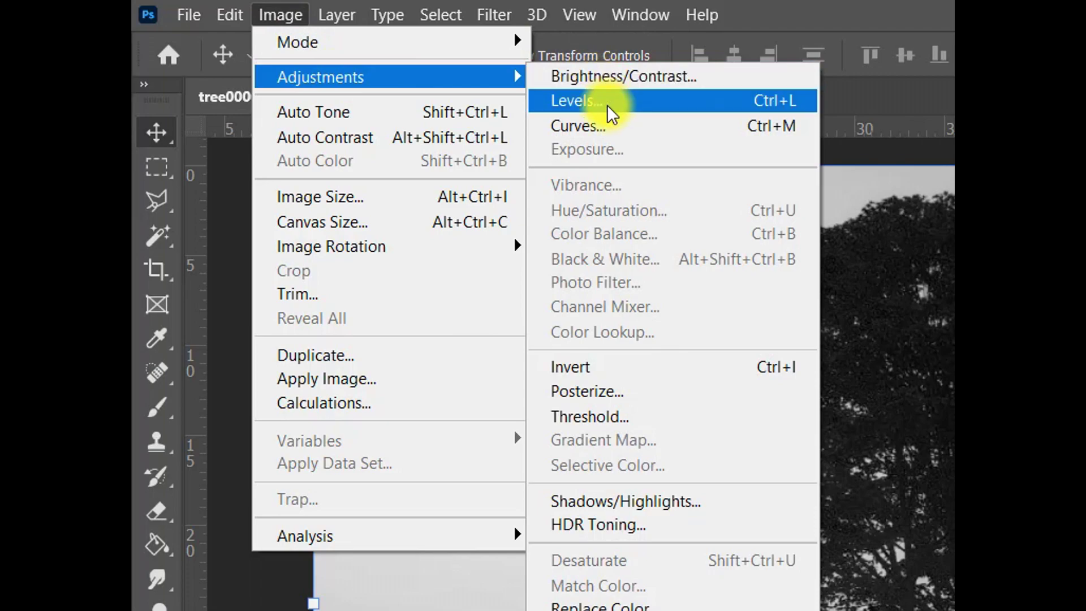
click(608, 103)
drag(776, 90, 776, 109)
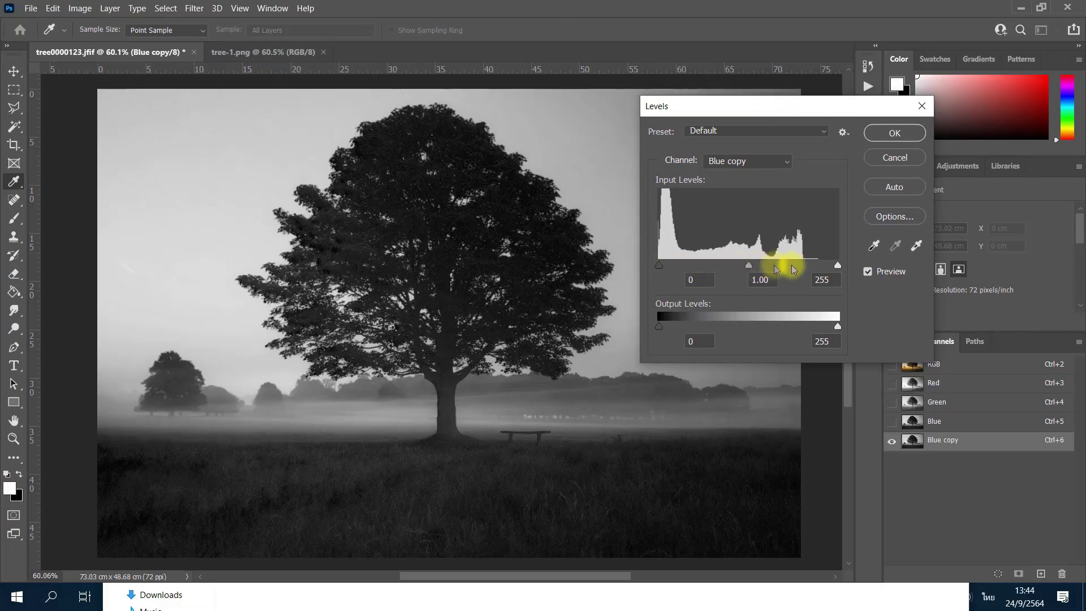
Step: Set Blue copy's levels to 0, 0.23 and 79 and apply them
drag(838, 265, 752, 265)
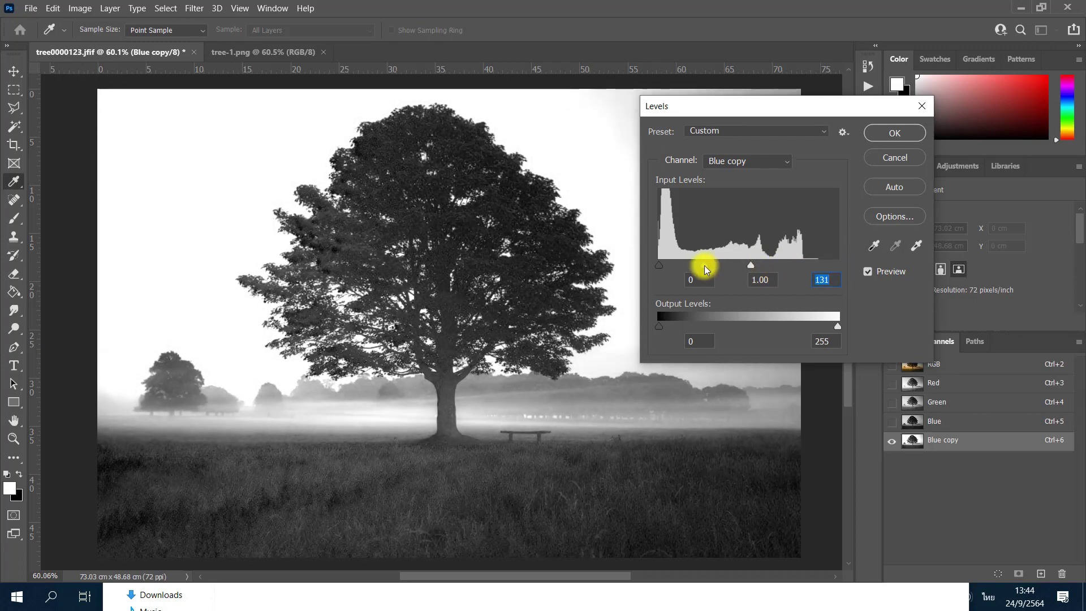
drag(705, 266, 748, 267)
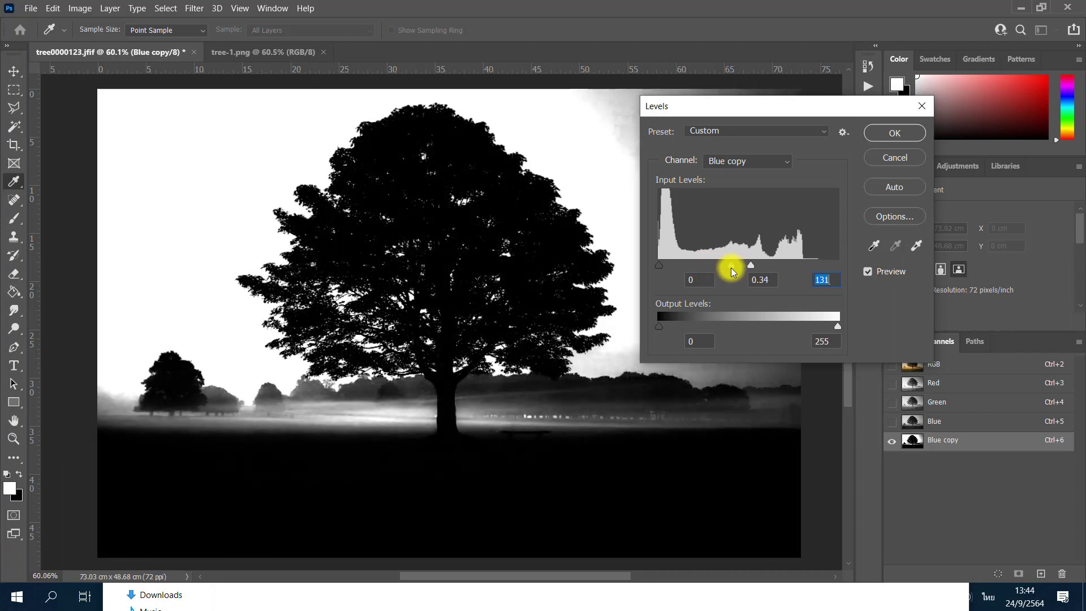
drag(751, 264, 715, 266)
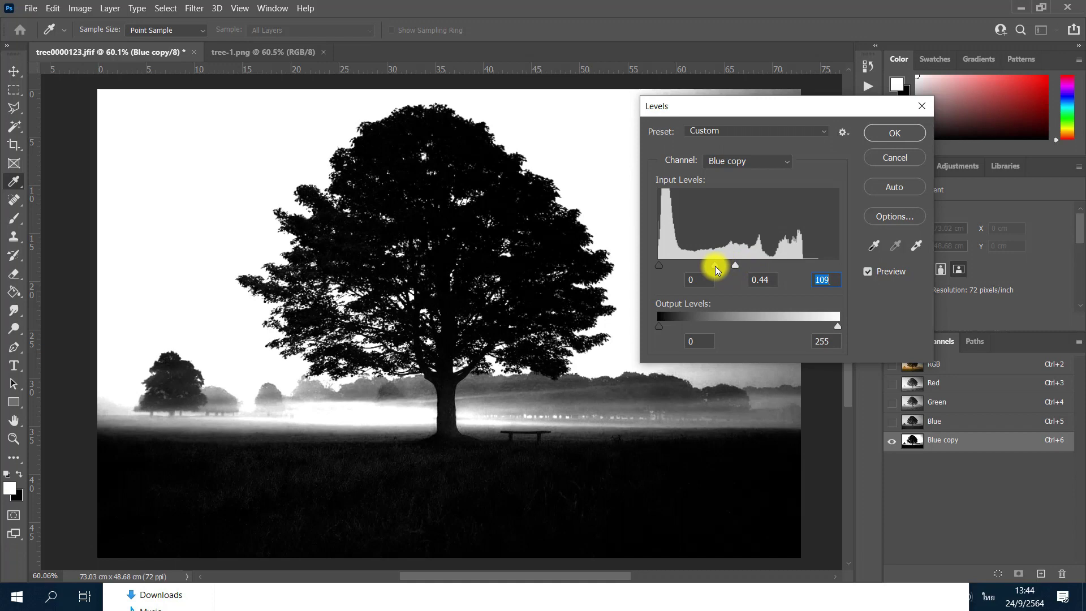
drag(715, 266, 722, 266)
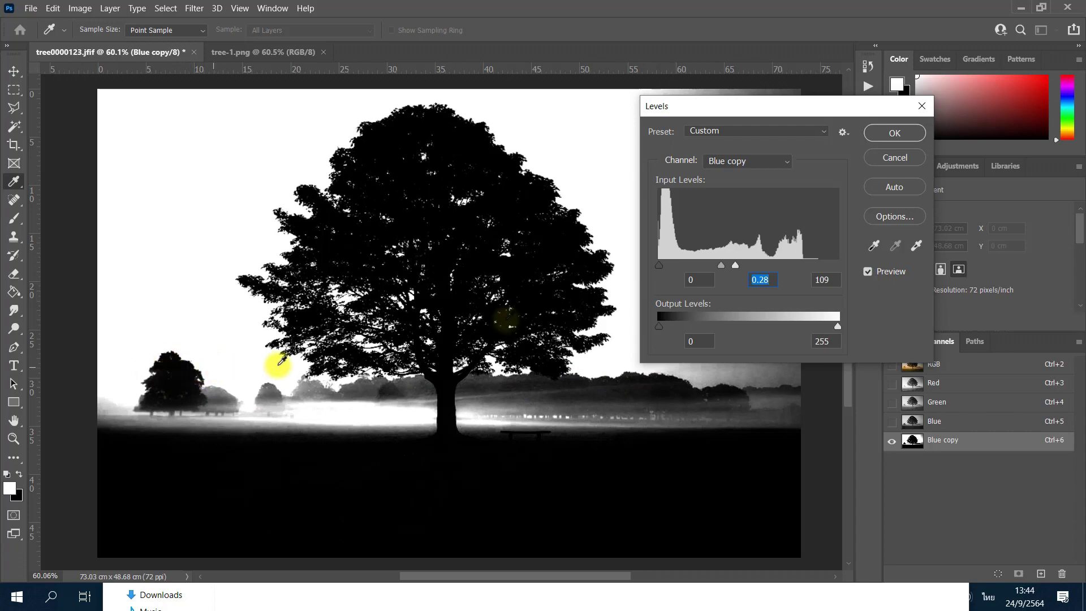
drag(735, 265, 687, 261)
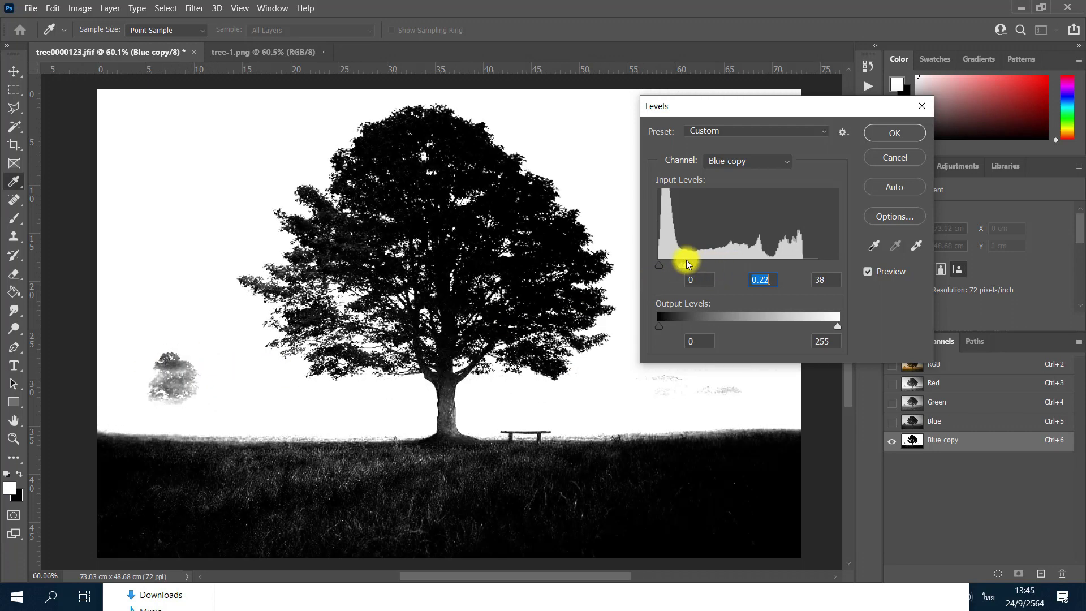
mouse_move(687, 260)
mouse_down()
mouse_move(722, 257)
mouse_move(715, 266)
mouse_up()
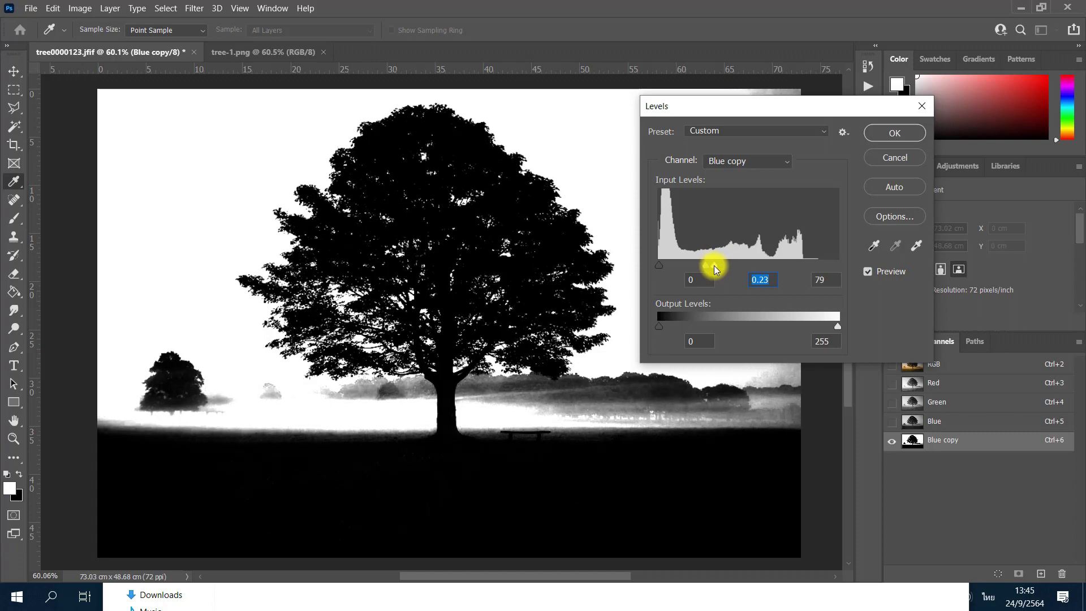
click(813, 279)
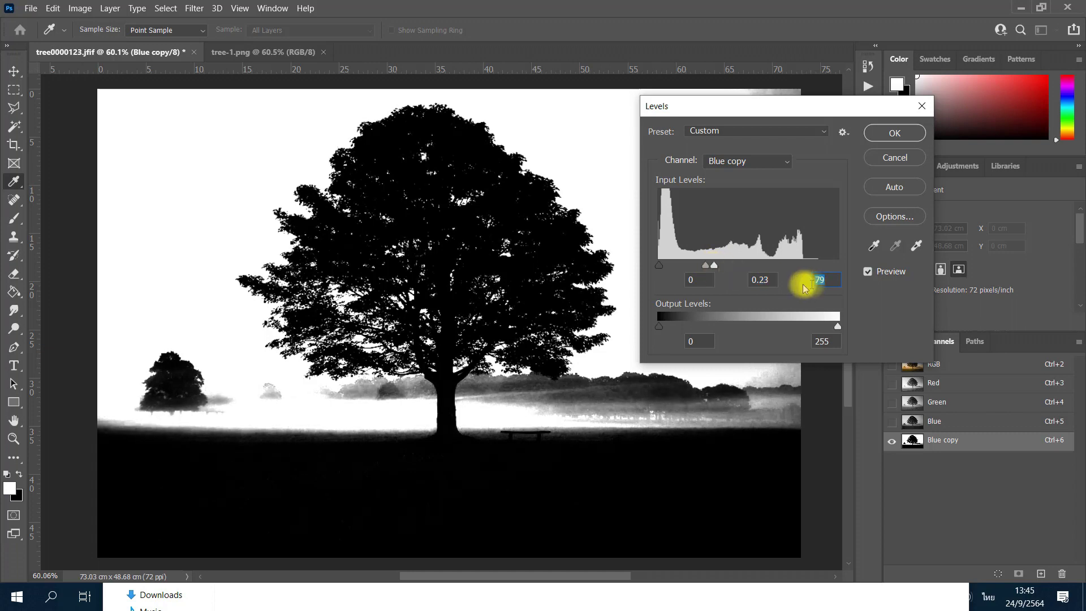
click(879, 132)
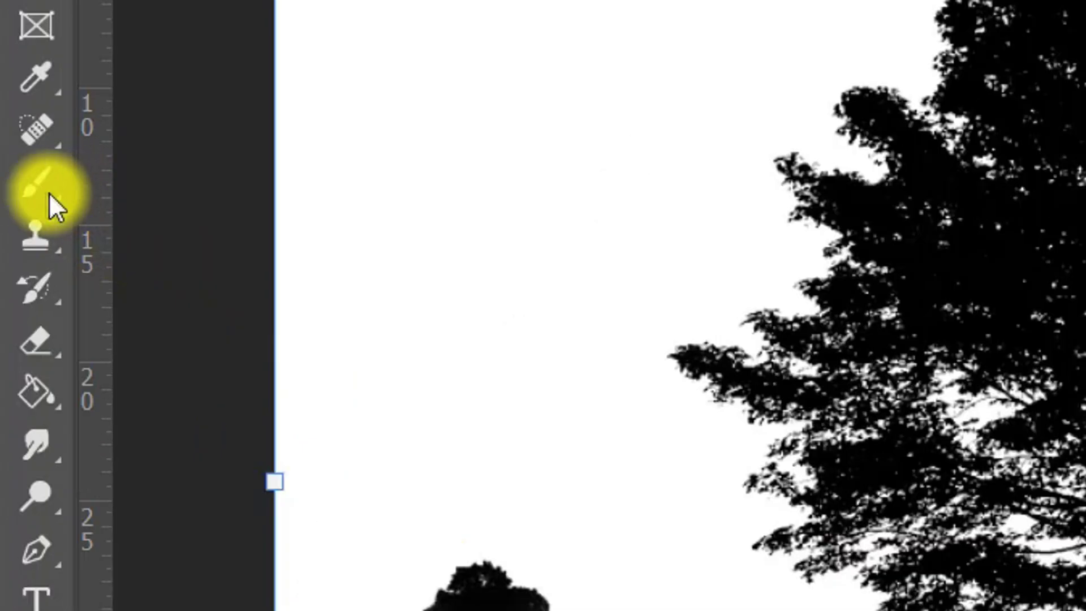
Step: Switch to the Brush Tool with white as the foreground colour
right_click(15, 220)
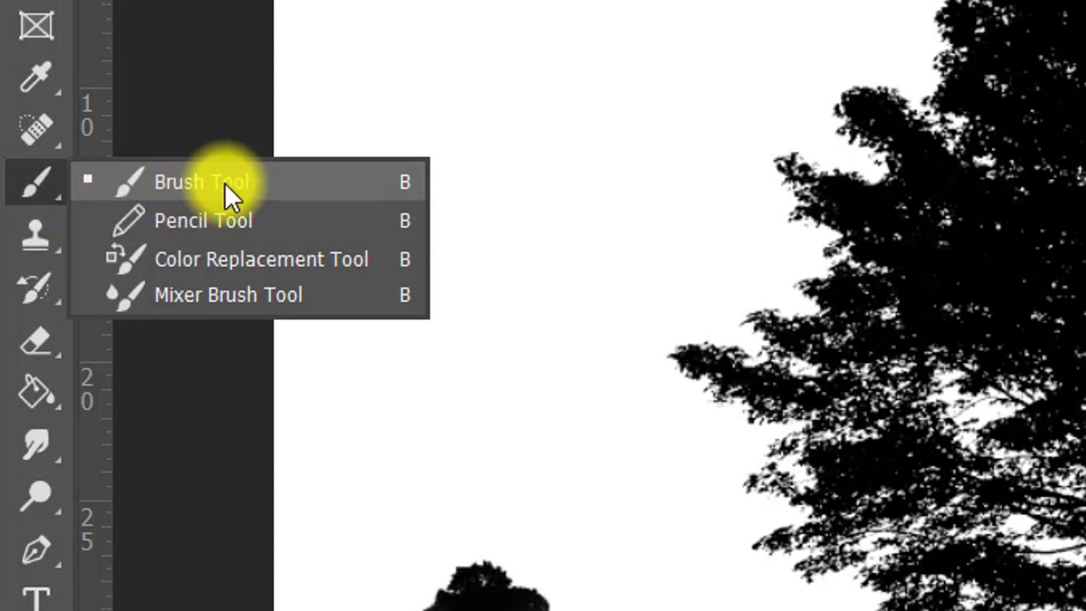
click(223, 184)
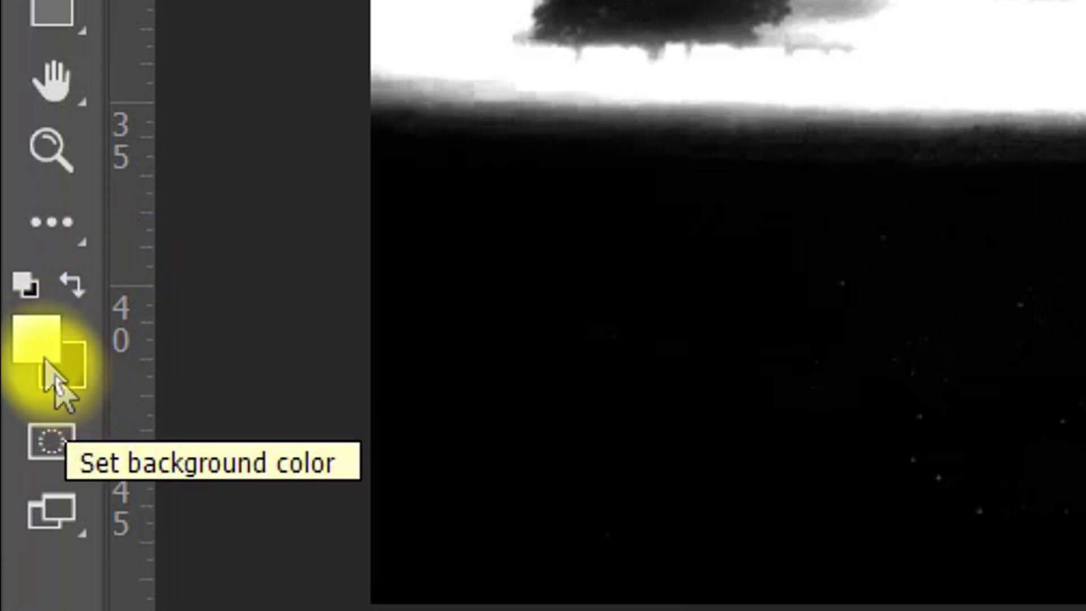
click(72, 285)
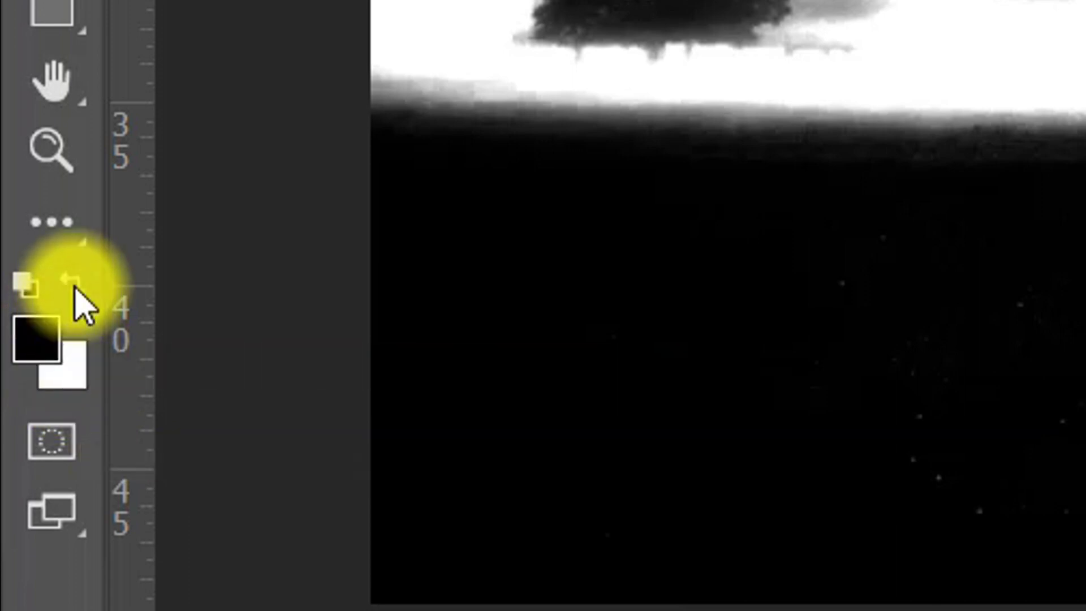
click(73, 289)
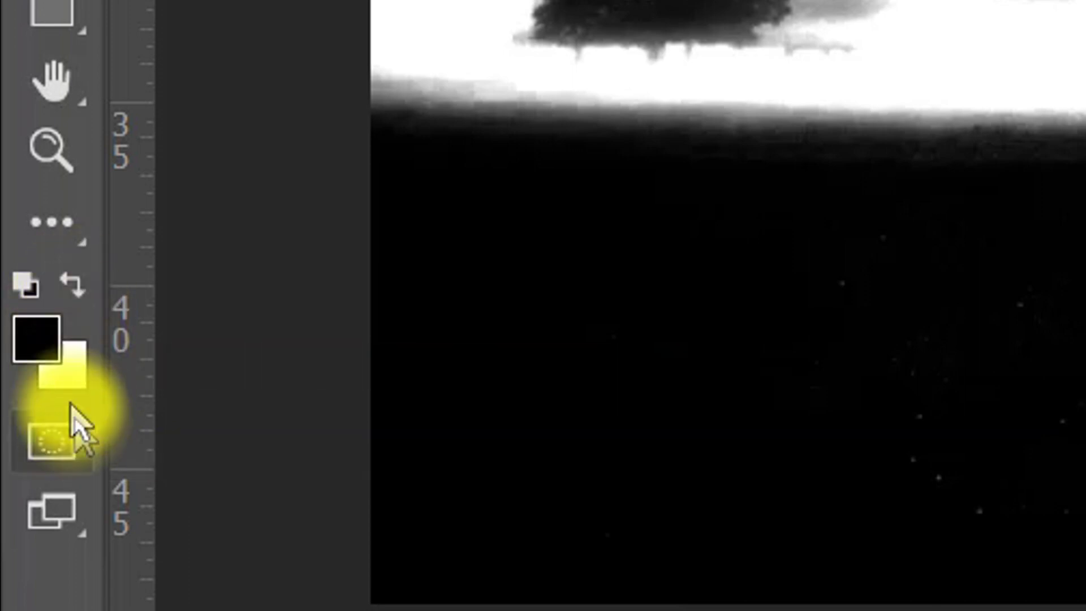
click(72, 286)
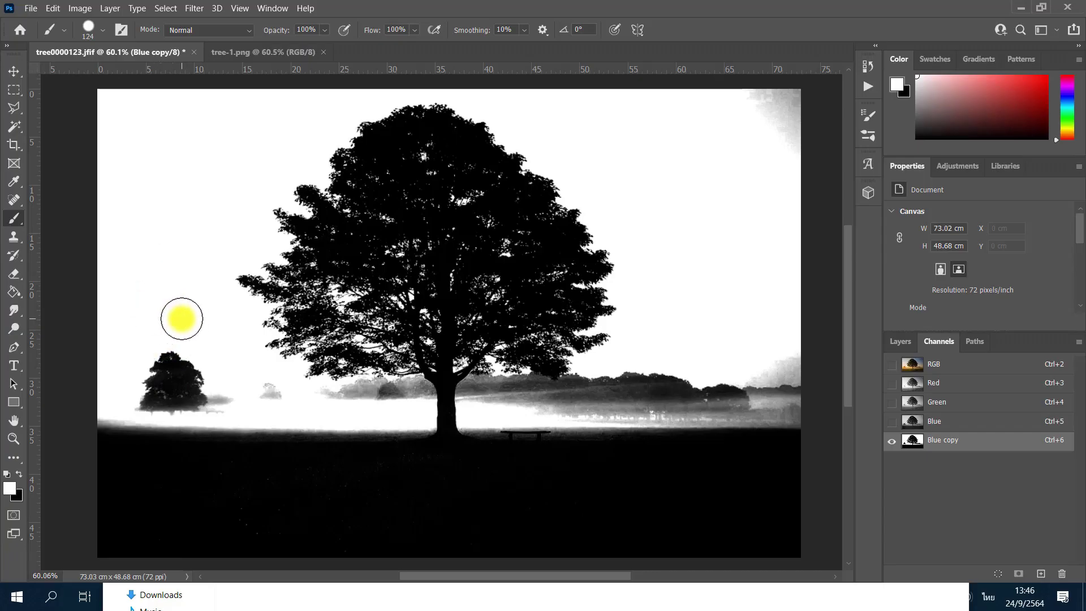
Step: Set a 94 px, 100% hardness brush and paint the small left tree and treeline white
right_click(182, 317)
drag(313, 278, 303, 281)
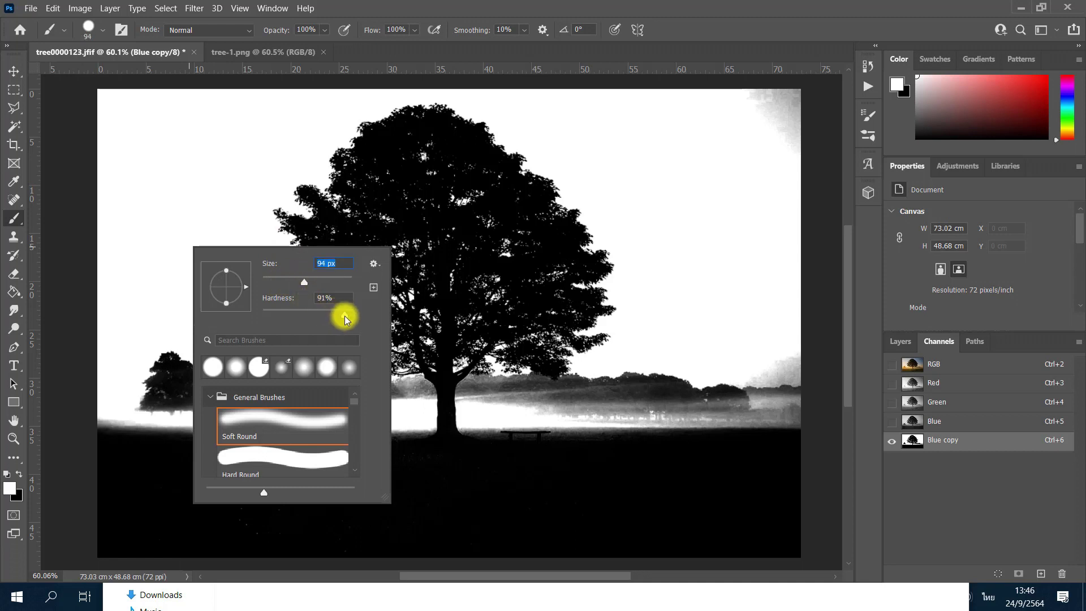
mouse_move(345, 317)
mouse_down()
mouse_move(355, 316)
mouse_move(270, 320)
mouse_move(328, 320)
mouse_up()
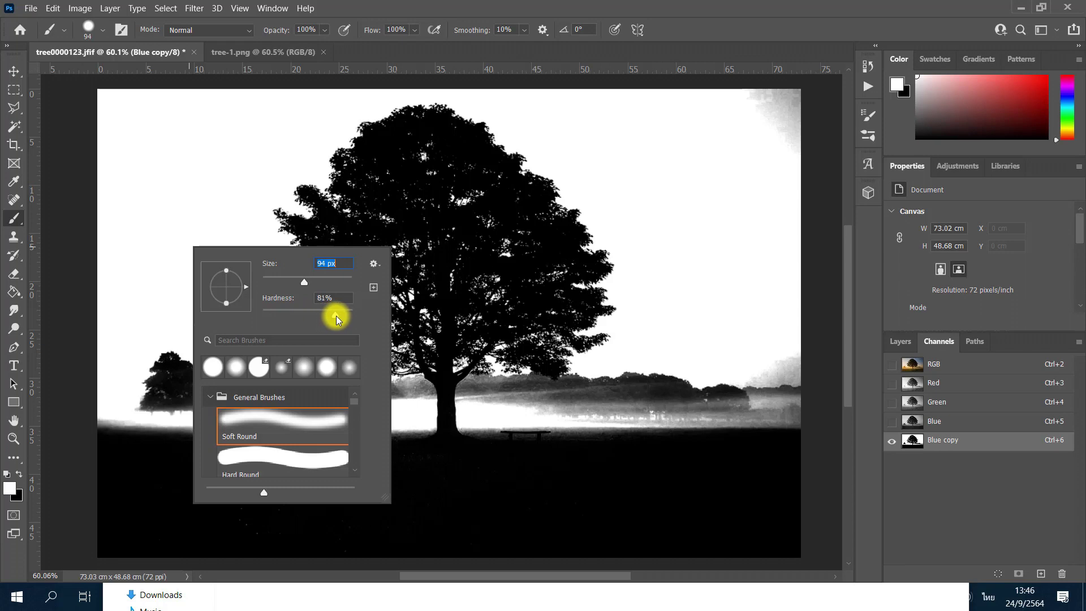
drag(338, 319, 355, 318)
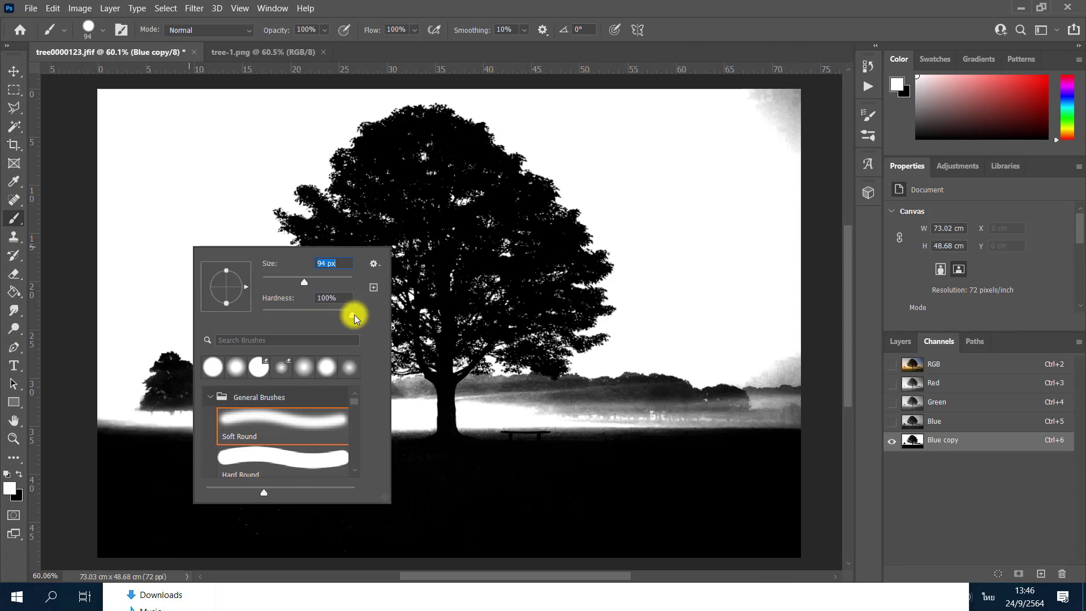
click(141, 262)
mouse_move(160, 355)
mouse_down()
mouse_move(193, 380)
mouse_move(141, 396)
mouse_move(387, 394)
mouse_move(377, 402)
mouse_up()
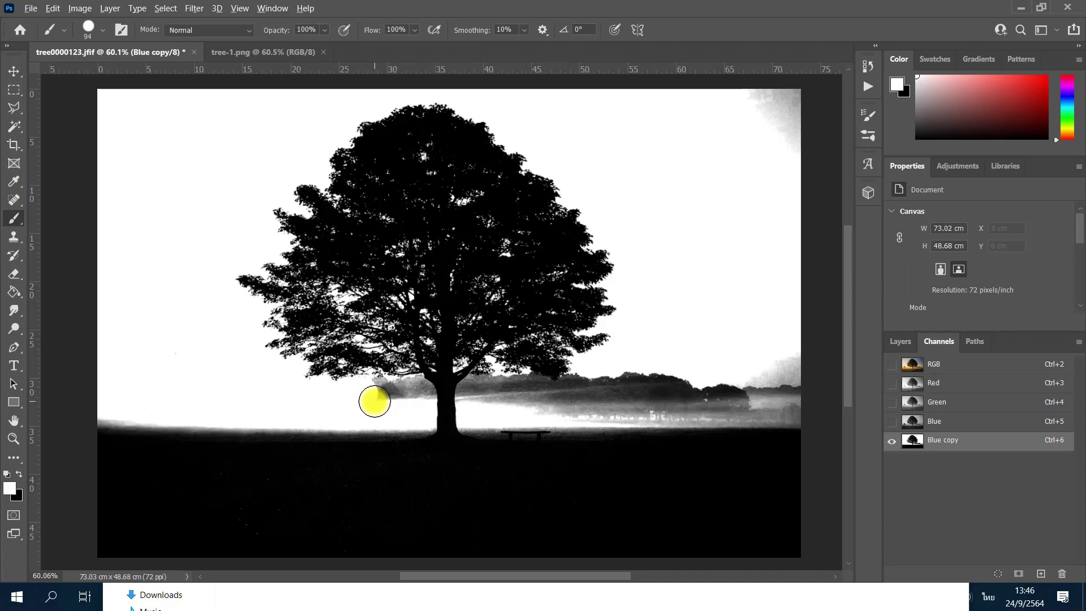
Step: Zoom in and paint the grey mist left of the trunk white
scroll(373, 396, up, 3)
scroll(375, 389, up, 3)
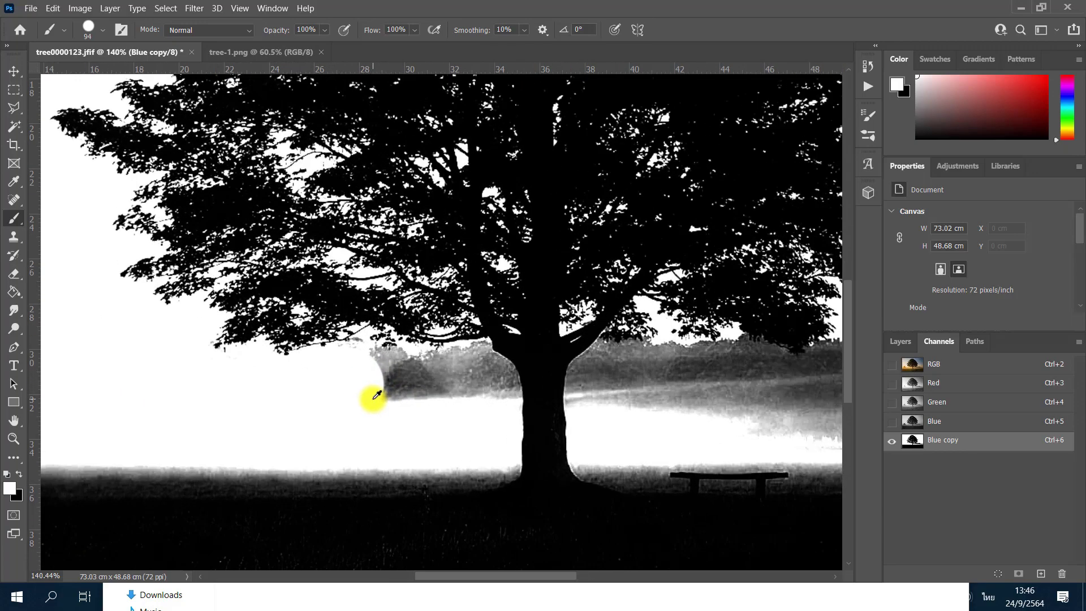
scroll(396, 388, up, 3)
scroll(416, 390, up, 3)
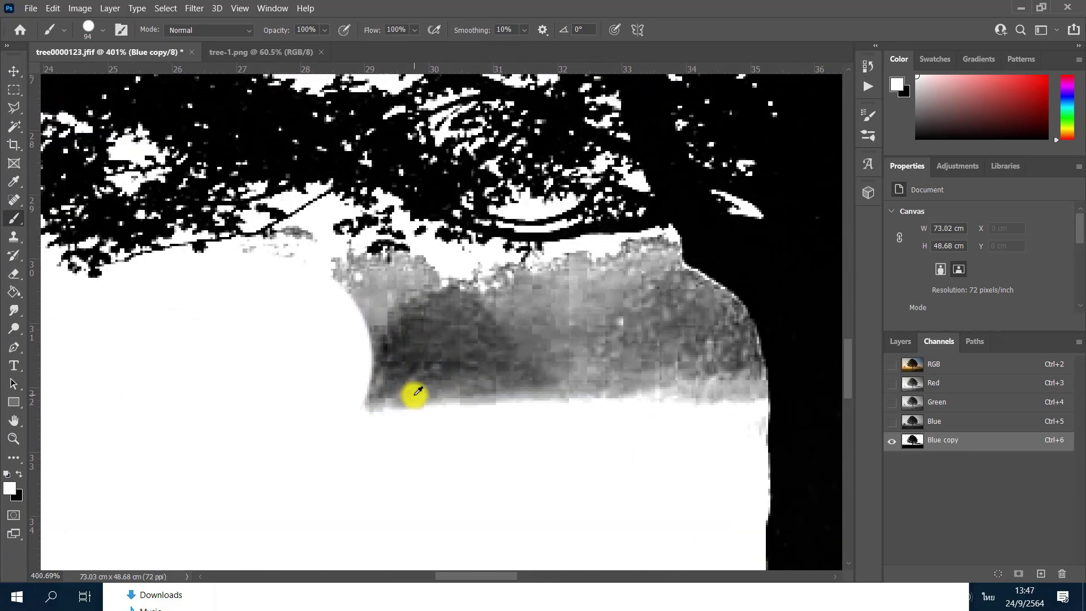
scroll(416, 390, up, 1)
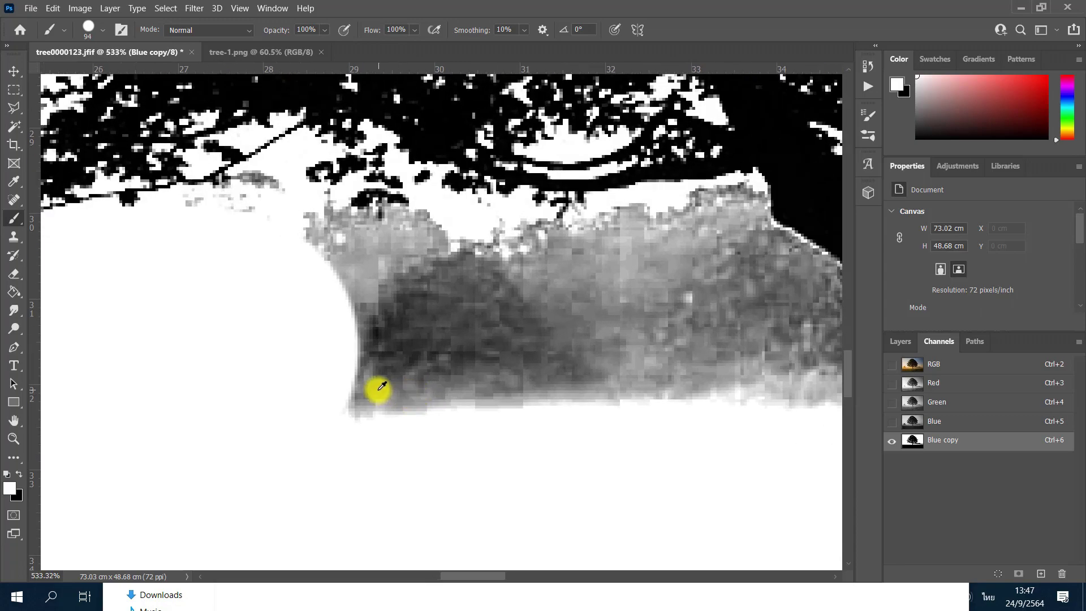
scroll(381, 388, up, 1)
scroll(382, 385, up, 1)
scroll(382, 386, down, 4)
scroll(382, 386, down, 3)
scroll(382, 386, down, 1)
scroll(382, 385, up, 2)
scroll(382, 386, up, 2)
scroll(382, 385, up, 1)
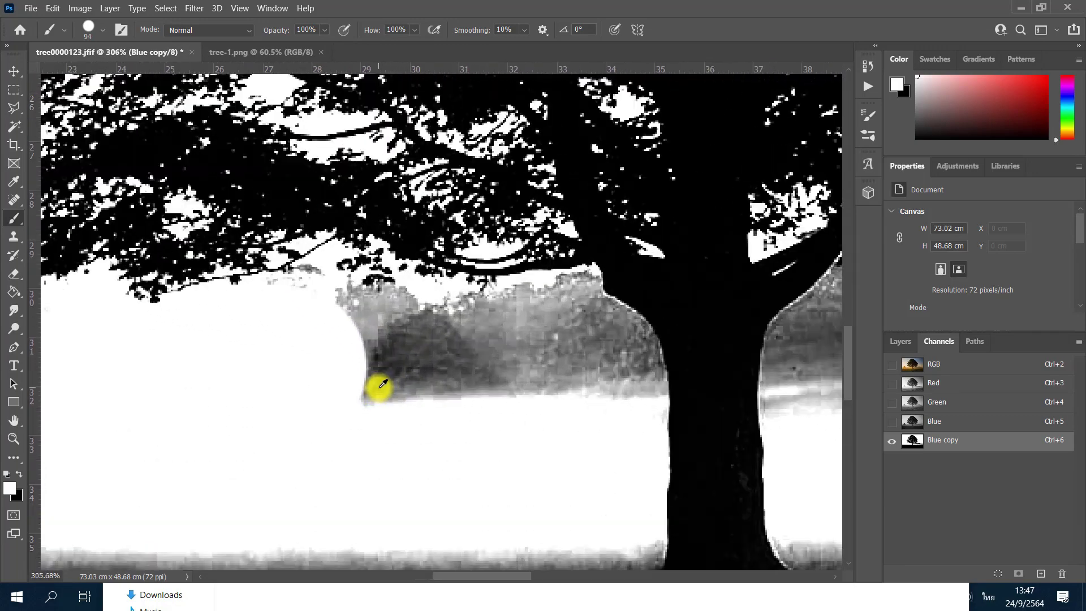
scroll(383, 385, up, 2)
scroll(385, 384, up, 1)
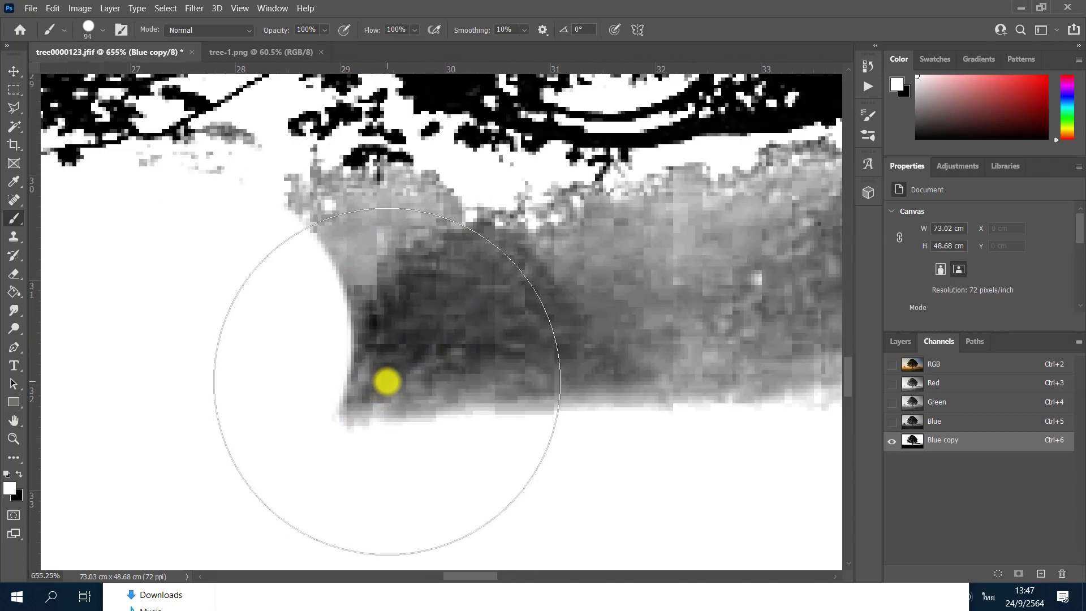
click(388, 377)
mouse_move(451, 341)
mouse_down()
mouse_move(239, 334)
mouse_move(228, 318)
mouse_move(189, 317)
mouse_move(221, 317)
mouse_move(236, 338)
mouse_up()
Step: Shrink the brush to 56 px, then 34 px, and whiten the grey fringe near the foliage
right_click(236, 337)
drag(351, 356, 338, 361)
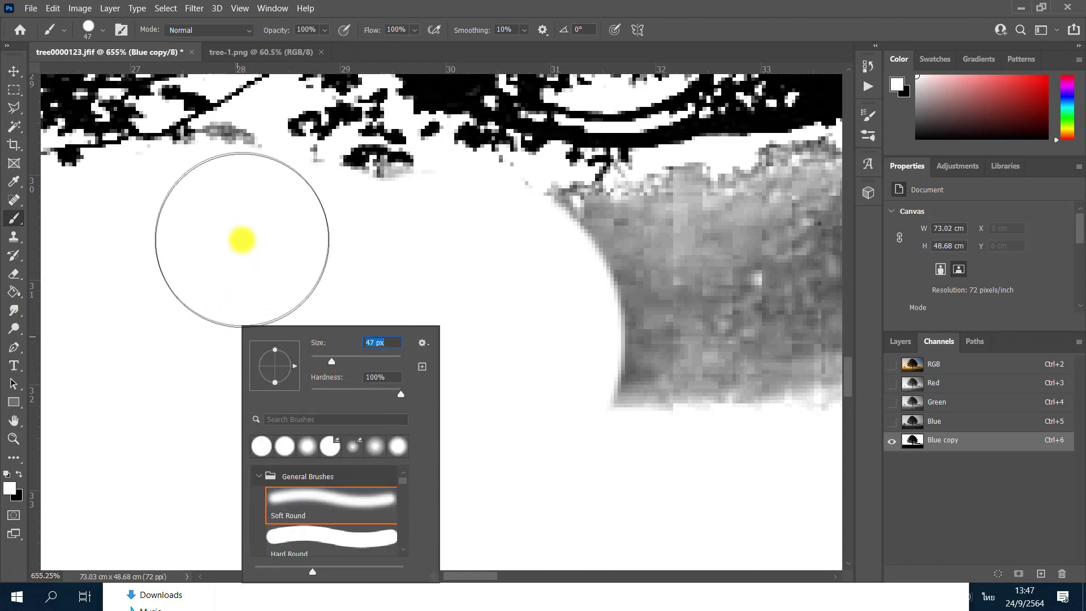
click(238, 209)
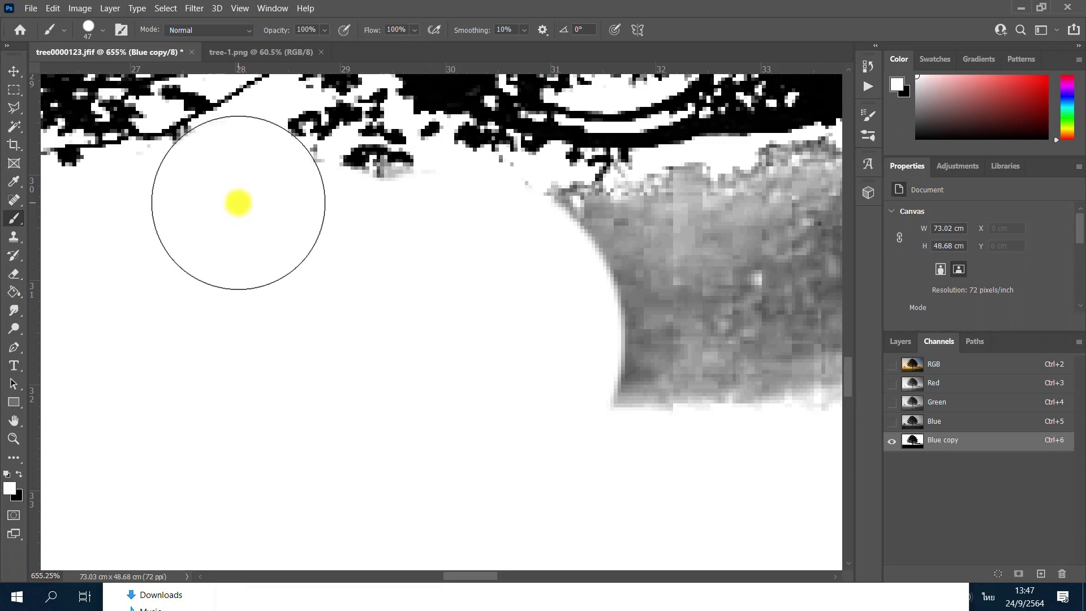
mouse_move(529, 280)
mouse_down()
mouse_move(575, 283)
mouse_move(621, 381)
mouse_up()
right_click(528, 364)
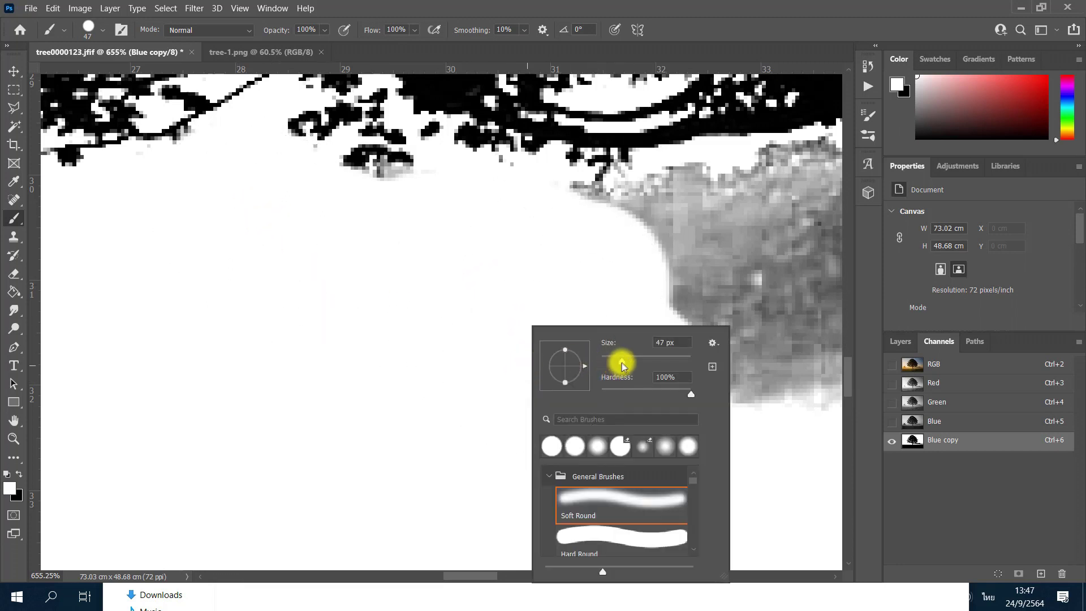
drag(618, 364, 618, 367)
click(554, 291)
mouse_move(575, 238)
mouse_down()
mouse_move(620, 247)
mouse_move(674, 219)
mouse_move(698, 268)
mouse_up()
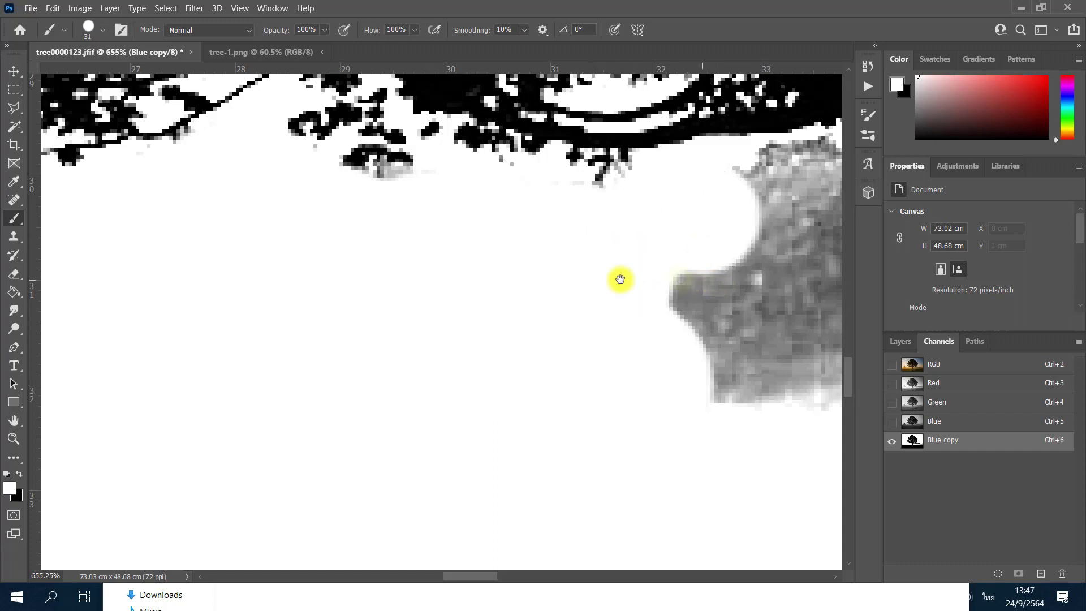
Step: Reduce the brush to 12 px and pan to the mist right of the trunk
mouse_move(720, 279)
mouse_down()
mouse_move(202, 318)
mouse_move(742, 281)
mouse_move(108, 318)
mouse_up()
mouse_move(417, 273)
mouse_down()
mouse_move(213, 291)
mouse_move(242, 376)
mouse_move(349, 364)
mouse_move(285, 315)
mouse_move(291, 252)
mouse_move(276, 213)
mouse_move(313, 194)
mouse_move(342, 238)
mouse_move(422, 288)
mouse_move(456, 386)
mouse_move(453, 448)
mouse_move(370, 377)
mouse_move(303, 255)
mouse_move(312, 195)
mouse_up()
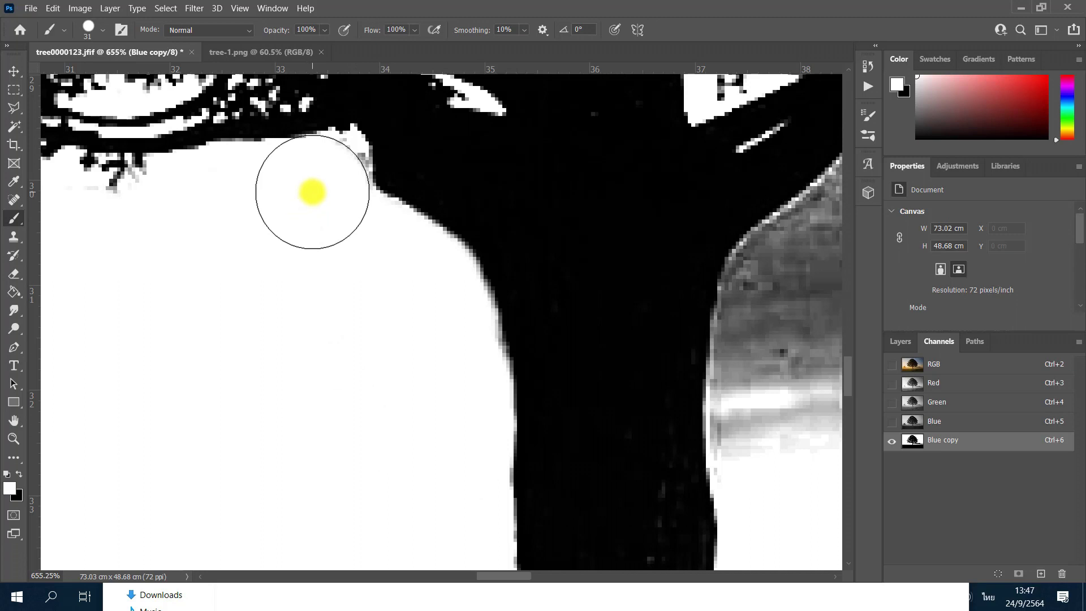
right_click(310, 195)
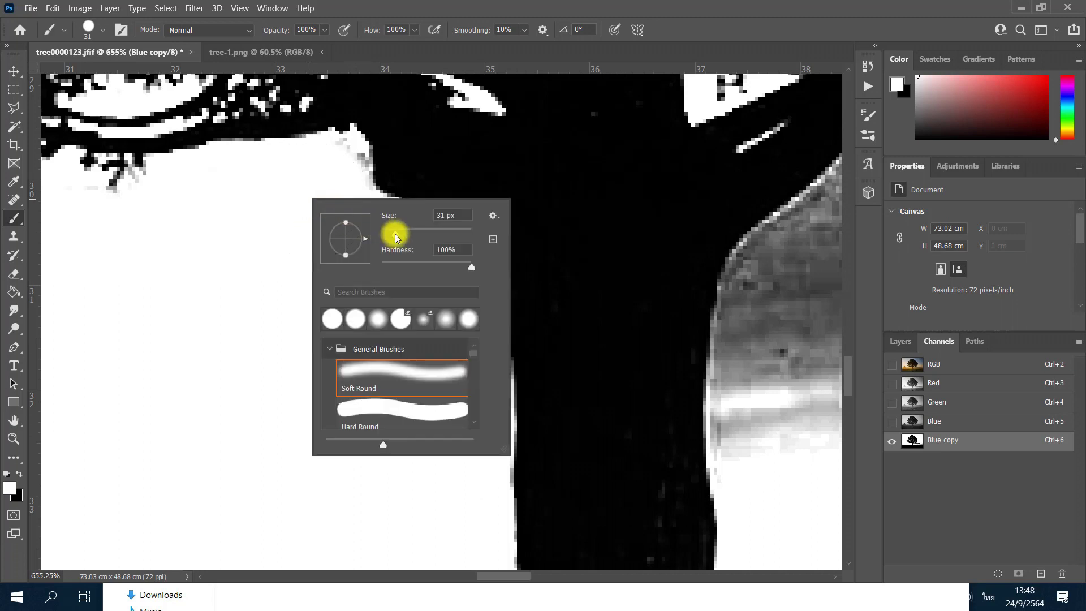
drag(389, 235, 386, 237)
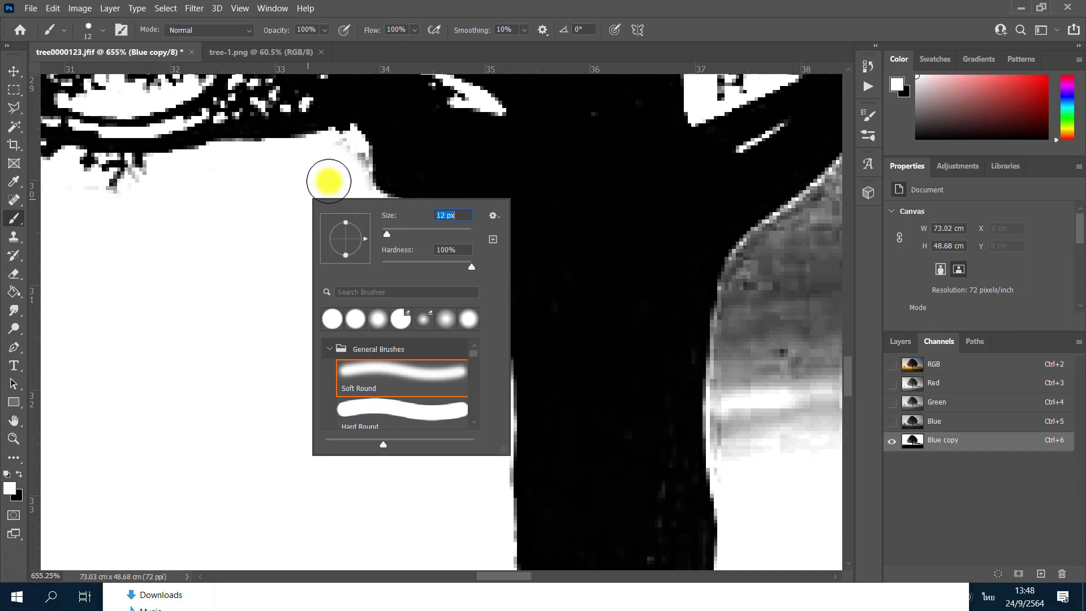
click(332, 164)
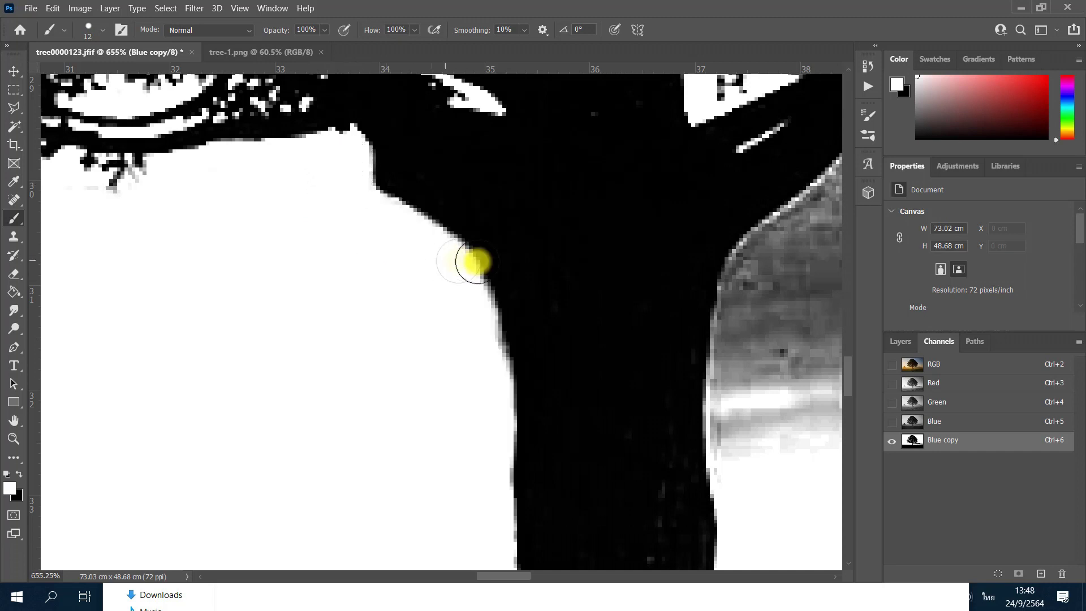
mouse_move(708, 249)
mouse_down()
mouse_move(439, 248)
mouse_move(304, 225)
mouse_up()
mouse_move(419, 309)
mouse_down()
mouse_move(400, 262)
mouse_move(413, 351)
mouse_move(371, 359)
mouse_up()
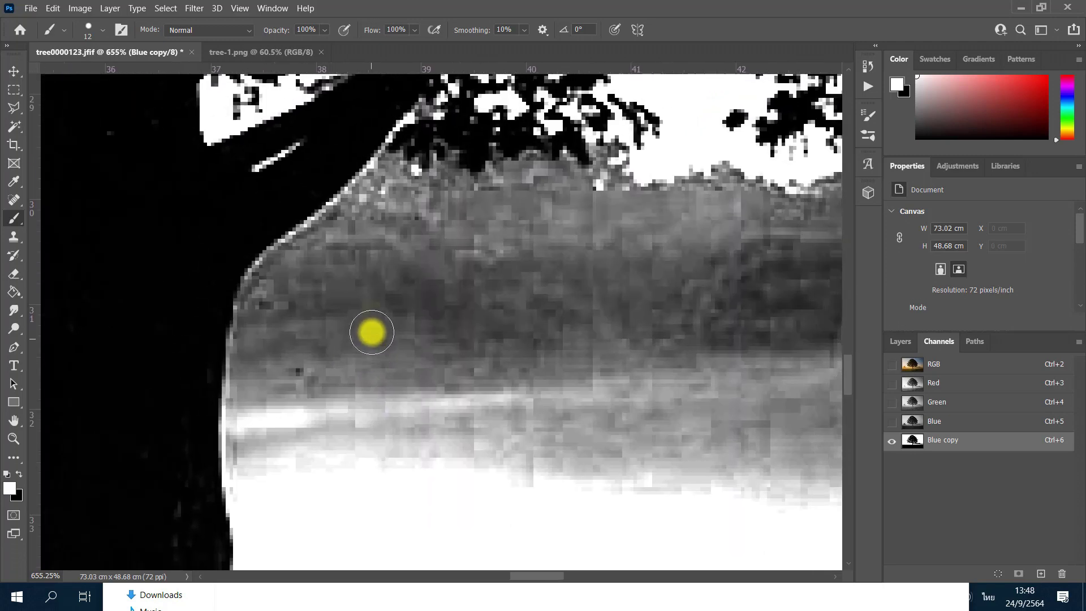
right_click(448, 303)
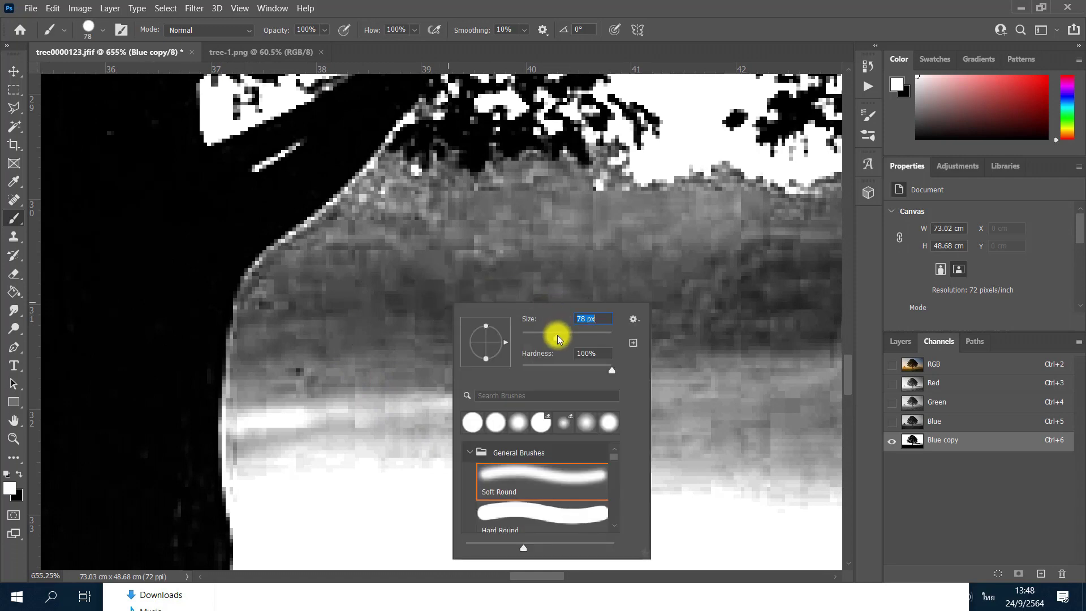
Step: Paint the grey mist right of the trunk white with a 44 px brush
drag(558, 334, 532, 339)
click(424, 299)
mouse_move(423, 299)
mouse_down()
mouse_move(696, 239)
mouse_move(450, 272)
mouse_move(441, 260)
mouse_move(514, 259)
mouse_move(478, 187)
mouse_move(480, 237)
mouse_move(400, 252)
mouse_move(312, 321)
mouse_move(305, 463)
mouse_move(551, 444)
mouse_move(551, 324)
mouse_move(239, 334)
mouse_move(584, 344)
mouse_move(283, 189)
mouse_move(749, 279)
mouse_move(652, 443)
mouse_up()
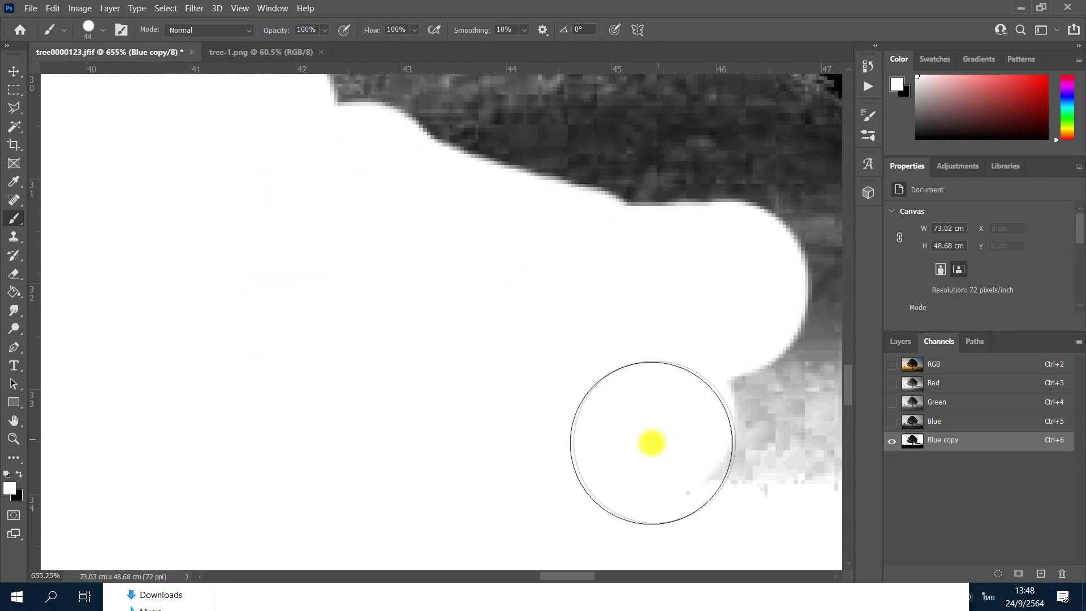
scroll(608, 334, down, 5)
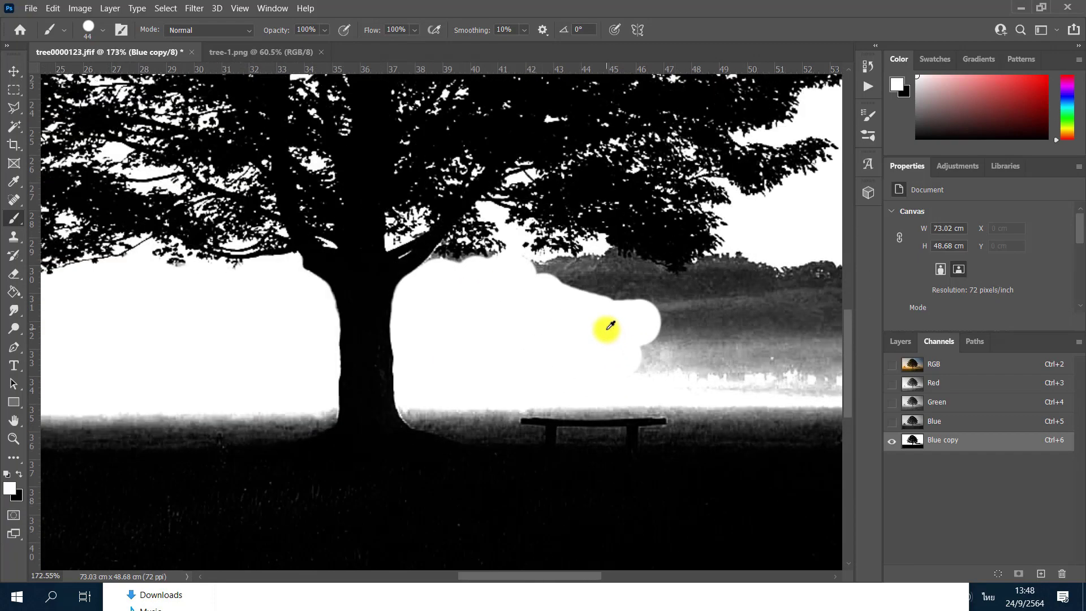
Step: Enlarge the brush to about 70 px and paint the distant right tree line and fog white
scroll(608, 326, down, 2)
scroll(608, 326, right, 3)
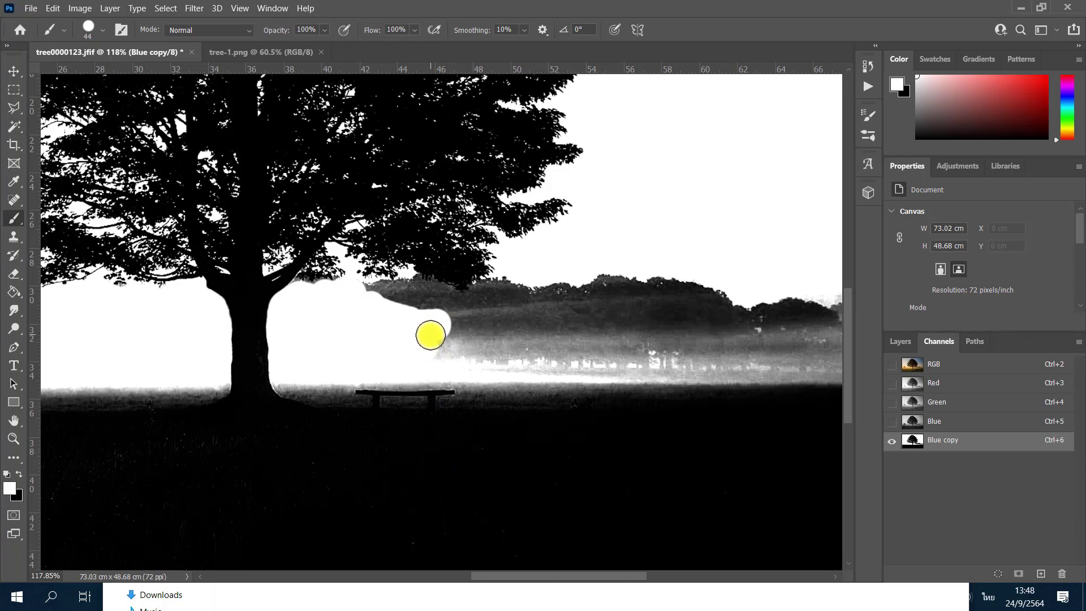
right_click(433, 340)
drag(504, 346, 537, 353)
key(Return)
mouse_move(409, 335)
mouse_down()
mouse_move(522, 340)
mouse_move(539, 311)
mouse_move(504, 311)
mouse_move(713, 286)
mouse_move(502, 342)
mouse_move(645, 355)
mouse_move(708, 311)
mouse_move(662, 334)
mouse_move(686, 359)
mouse_move(766, 312)
mouse_move(730, 329)
mouse_move(666, 322)
mouse_up()
scroll(665, 322, down, 2)
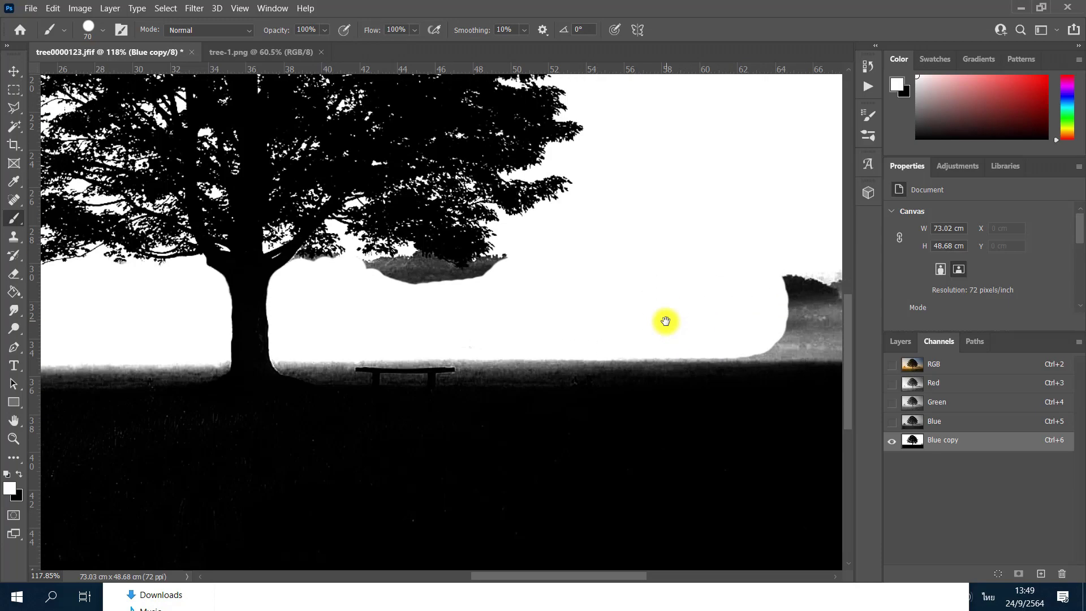
Step: Brush white along the leftover grey fog at the right horizon out to the canvas edge
scroll(666, 322, down, 2)
scroll(666, 321, down, 2)
scroll(668, 322, down, 1)
scroll(553, 308, right, 2)
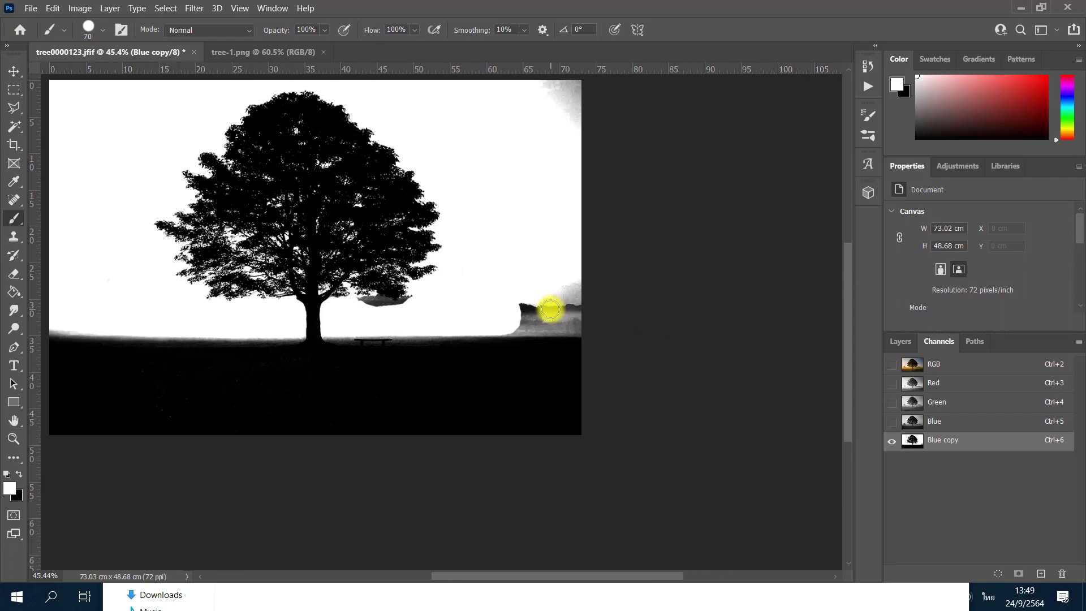
scroll(551, 308, up, 1)
scroll(542, 316, down, 3)
scroll(534, 274, up, 3)
scroll(533, 269, up, 1)
mouse_move(534, 250)
mouse_down()
mouse_move(526, 219)
mouse_move(656, 172)
mouse_move(485, 260)
mouse_move(662, 223)
mouse_move(476, 274)
mouse_up()
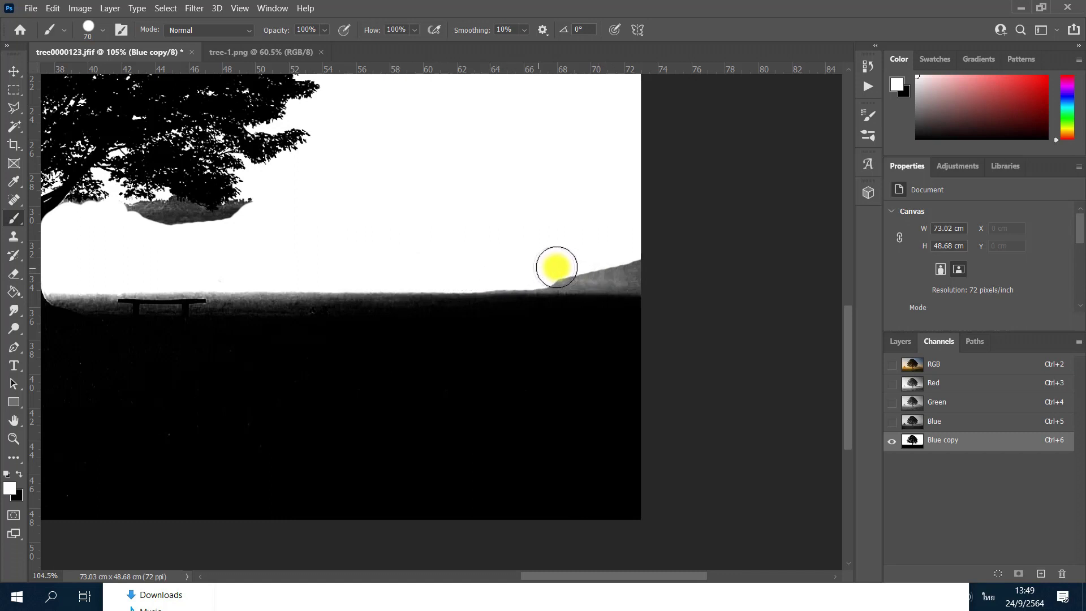
drag(556, 267, 666, 262)
drag(601, 273, 357, 274)
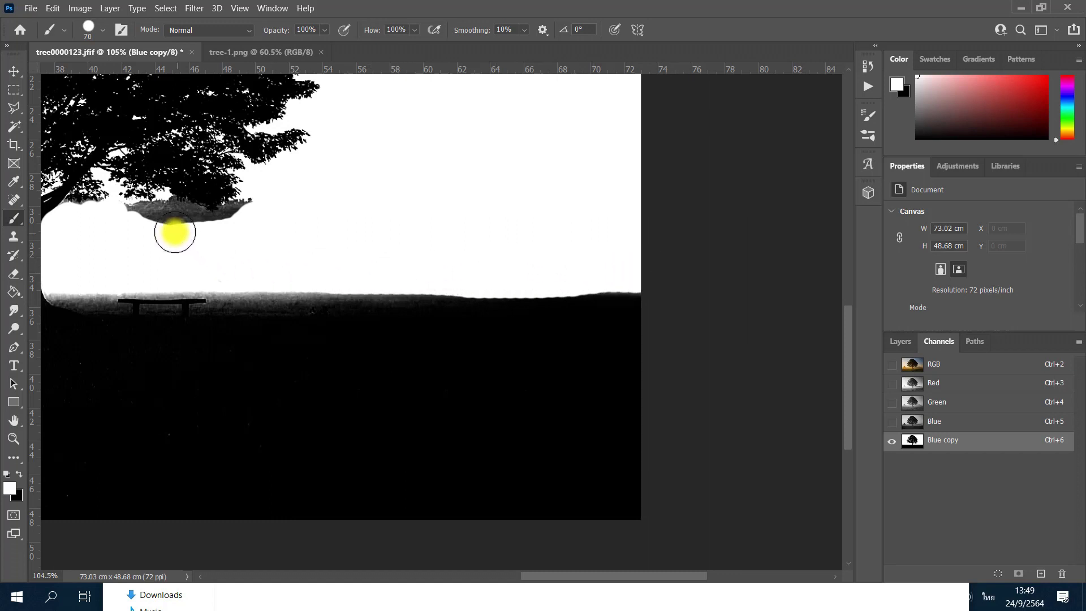
scroll(166, 232, up, 2)
scroll(138, 231, up, 4)
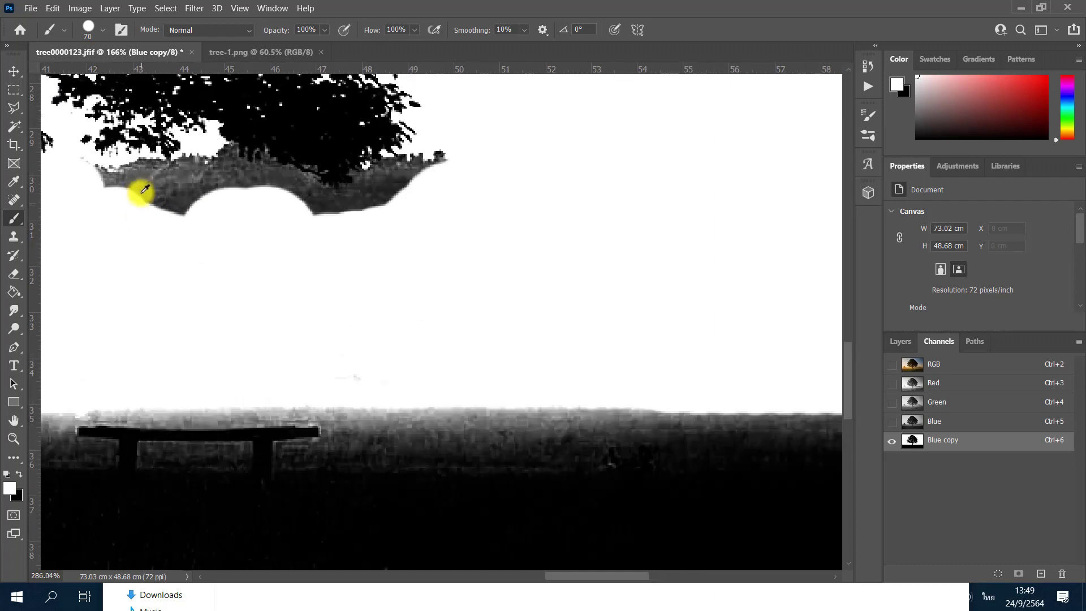
Step: Paint the grey patch under the foliage white, then reduce the brush to about 7 px
scroll(141, 194, up, 4)
scroll(112, 177, up, 3)
scroll(115, 186, left, 3)
mouse_move(230, 248)
mouse_down()
mouse_move(178, 243)
mouse_move(261, 251)
mouse_move(138, 238)
mouse_move(339, 274)
mouse_move(407, 211)
mouse_move(451, 237)
mouse_move(436, 249)
mouse_up()
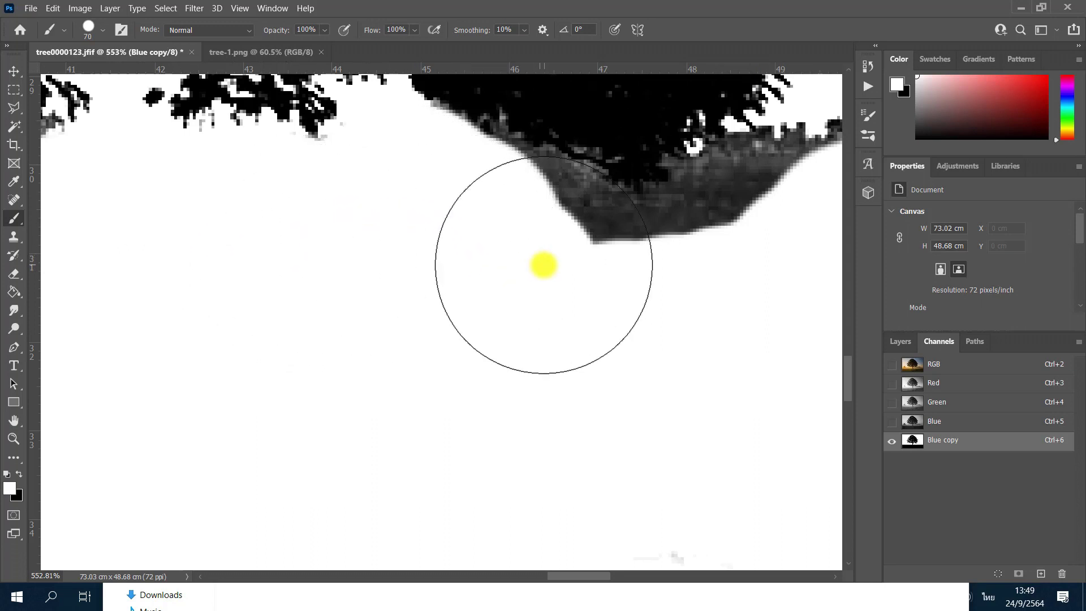
drag(545, 264, 553, 284)
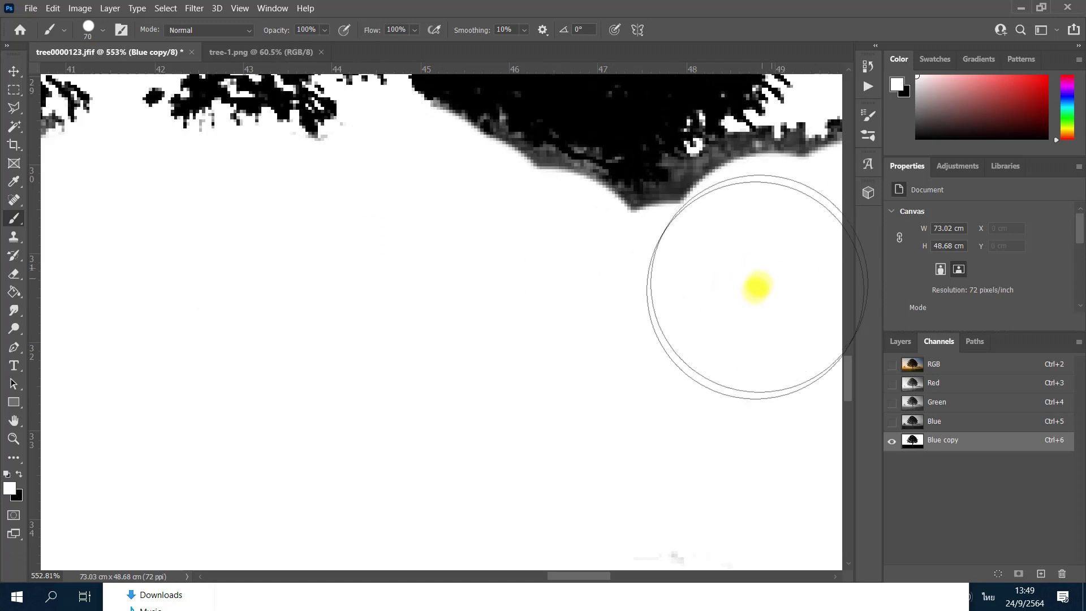
scroll(756, 283, right, 3)
scroll(756, 283, down, 1)
click(735, 215)
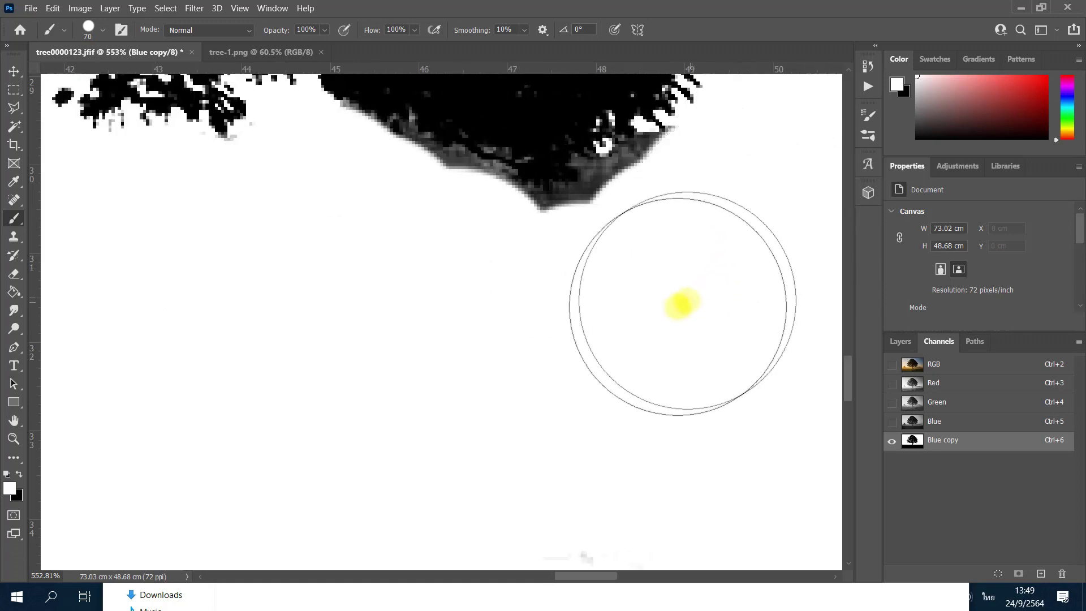
right_click(621, 326)
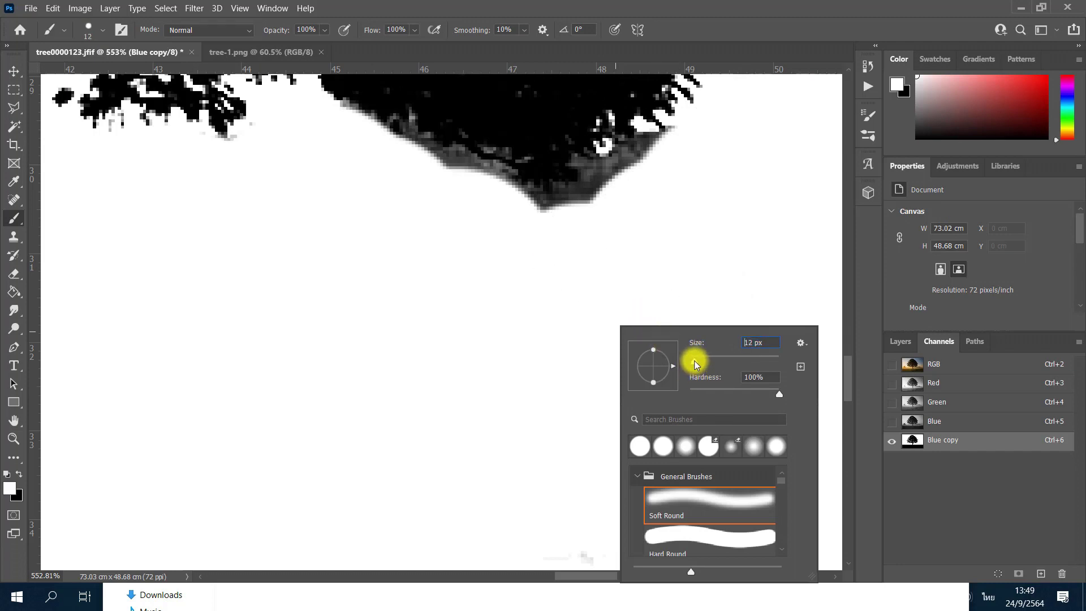
click(586, 203)
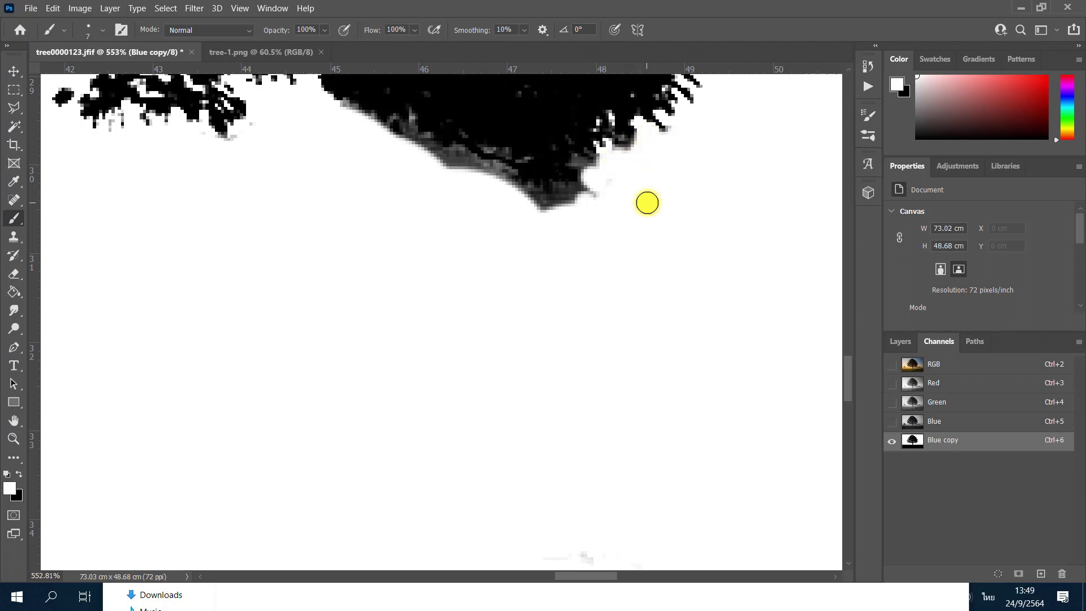
scroll(601, 160, up, 3)
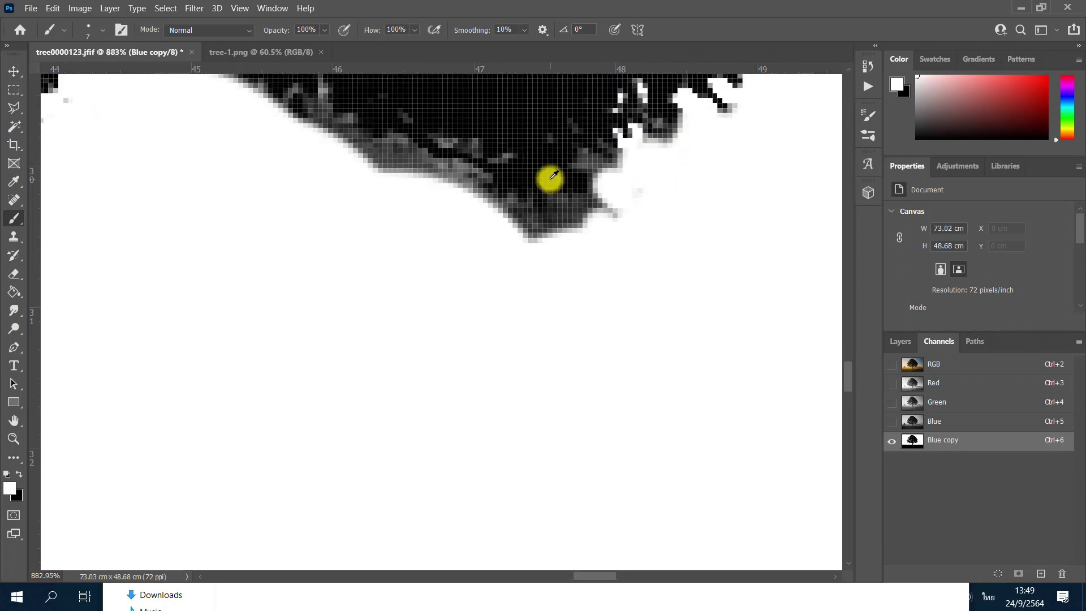
Step: Zoom to the canopy's lower edge and paint its first grey fringe pixels white with the 3 px brush
scroll(517, 179, down, 2)
scroll(339, 187, down, 2)
scroll(402, 204, down, 2)
scroll(413, 212, up, 1)
scroll(410, 181, up, 2)
scroll(408, 166, up, 1)
scroll(416, 170, up, 1)
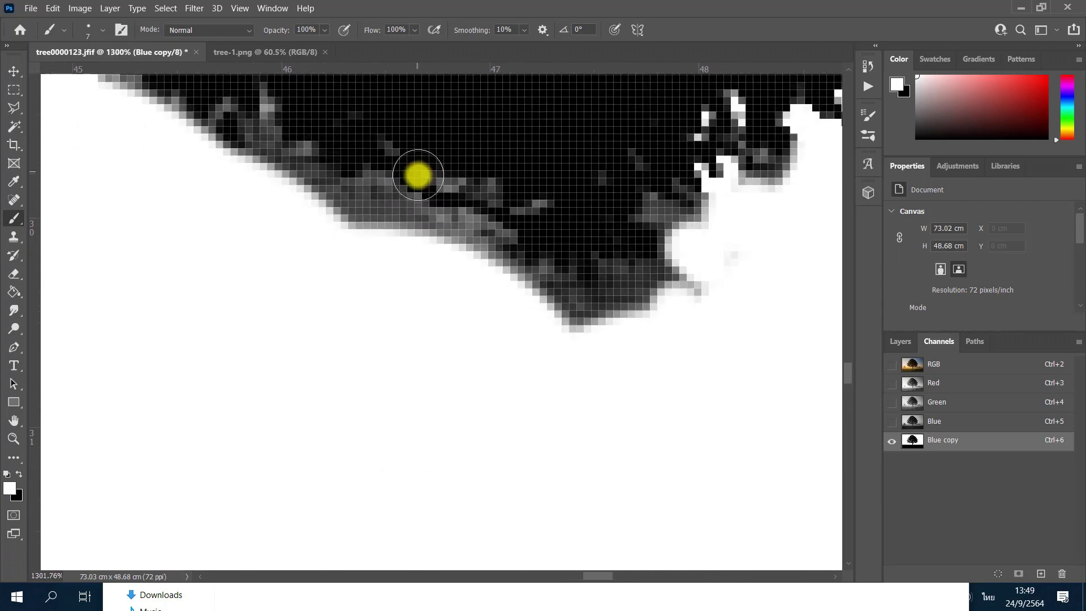
scroll(418, 173, up, 3)
right_click(408, 369)
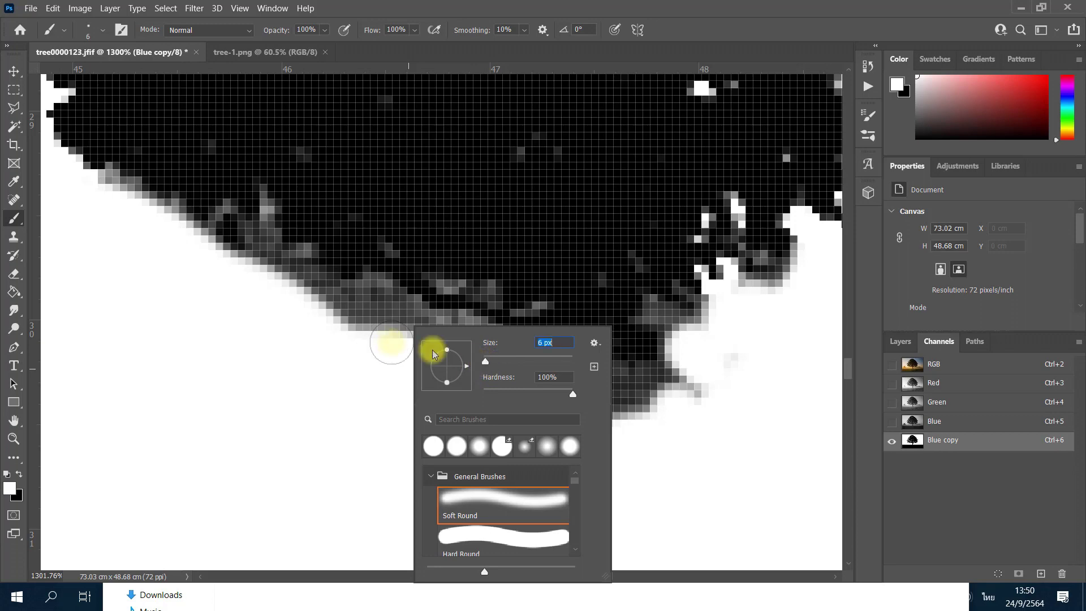
click(384, 327)
drag(440, 339, 412, 338)
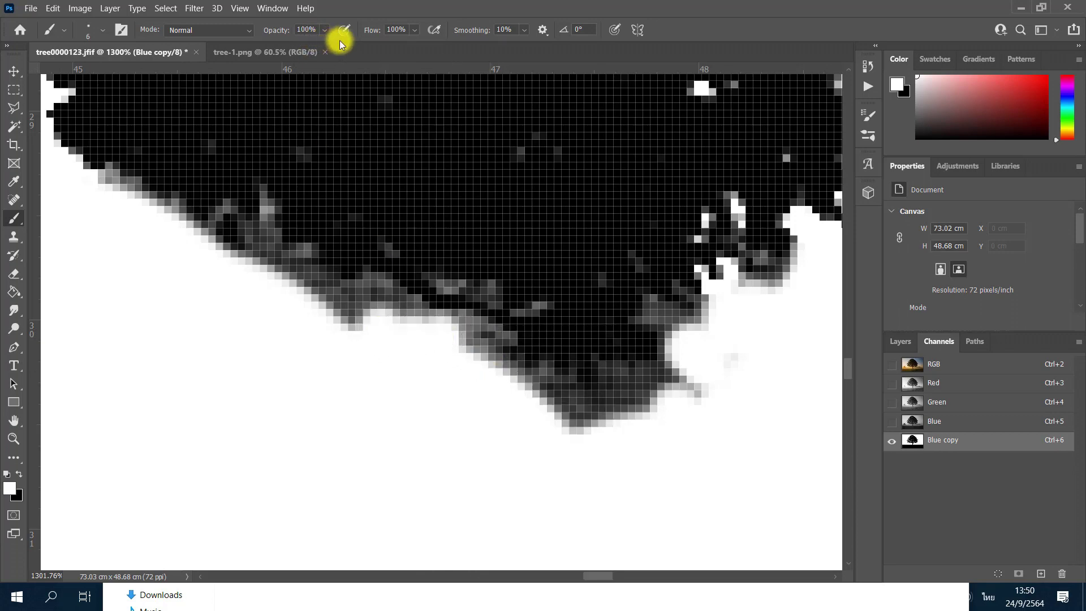
Step: Whiten the remaining grey fringe below the canopy and fill gaps inside the tree edge
right_click(396, 333)
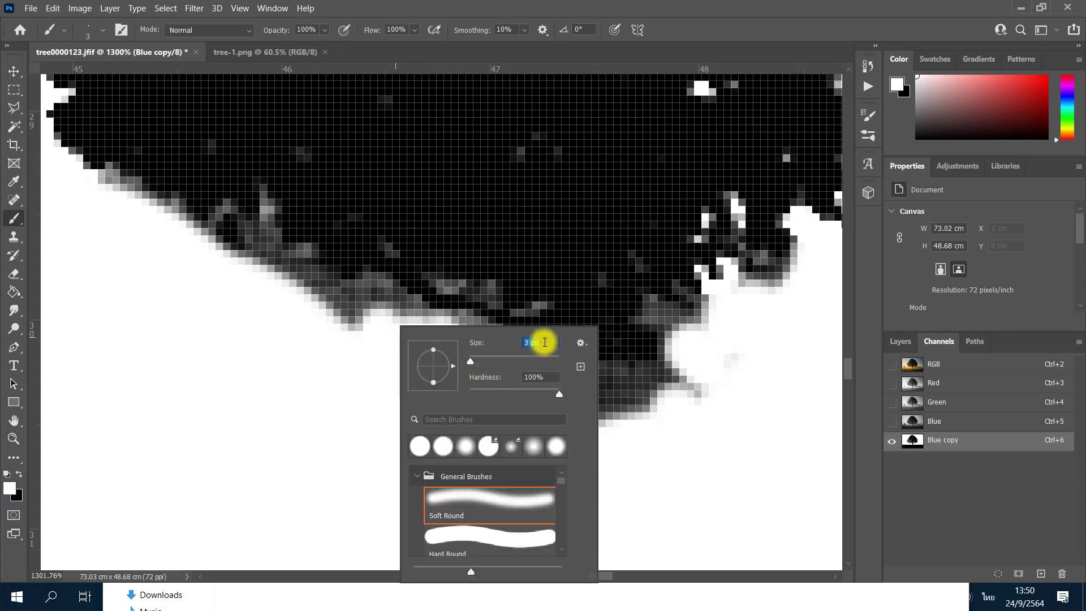
click(355, 324)
drag(375, 278, 415, 314)
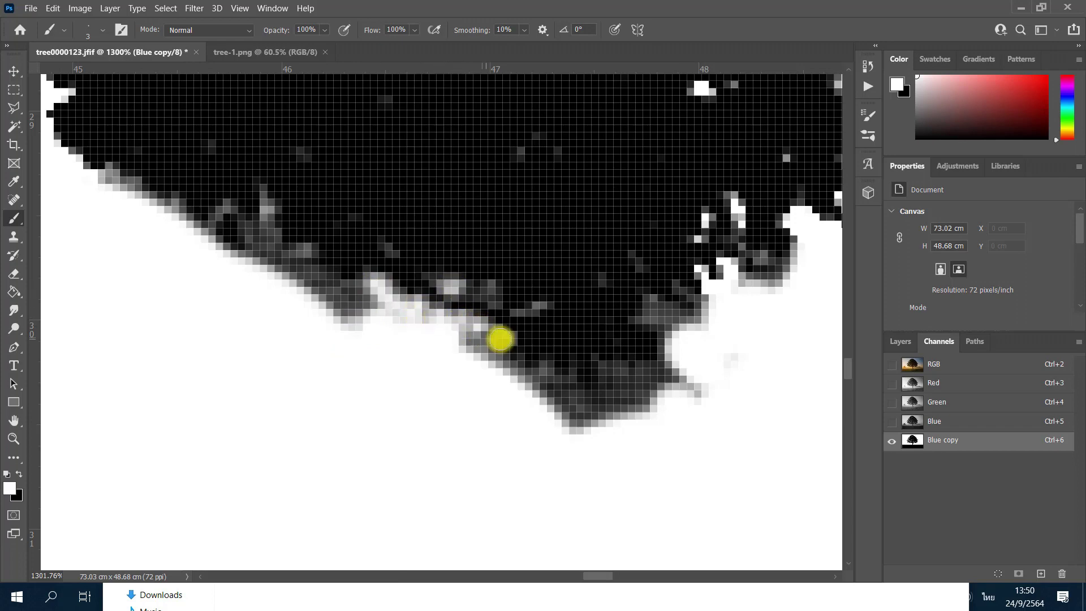
mouse_move(507, 372)
mouse_down()
mouse_move(543, 411)
mouse_move(609, 422)
mouse_up()
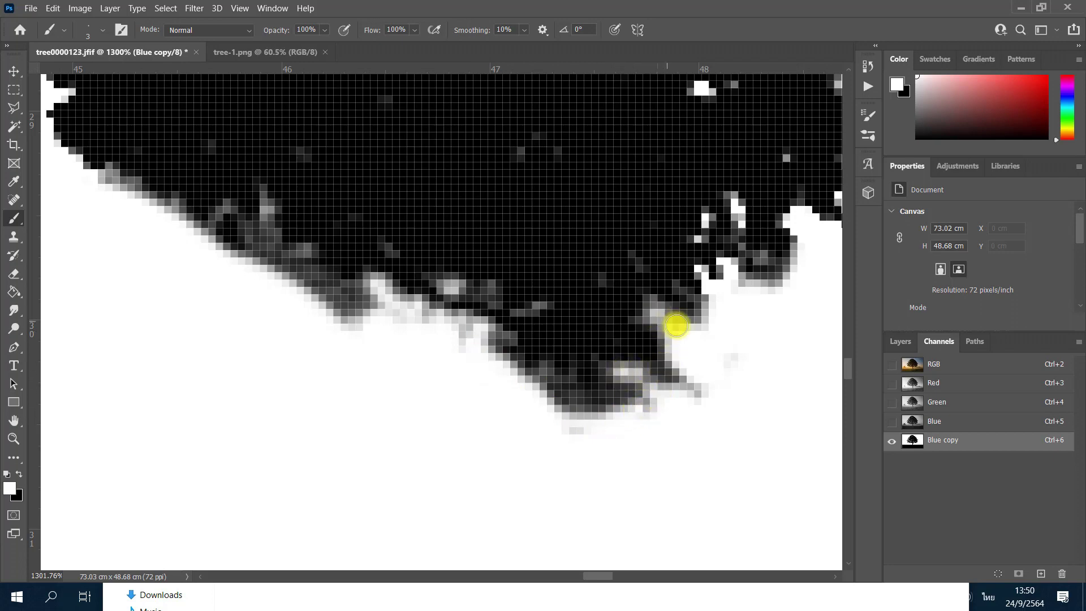
drag(708, 250, 760, 262)
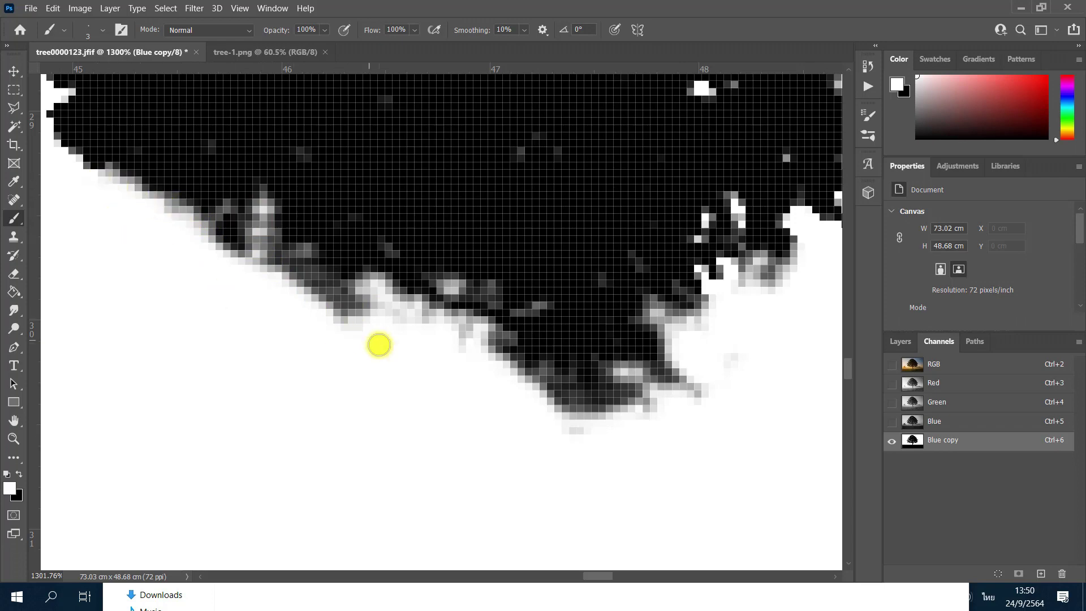
scroll(380, 345, down, 5)
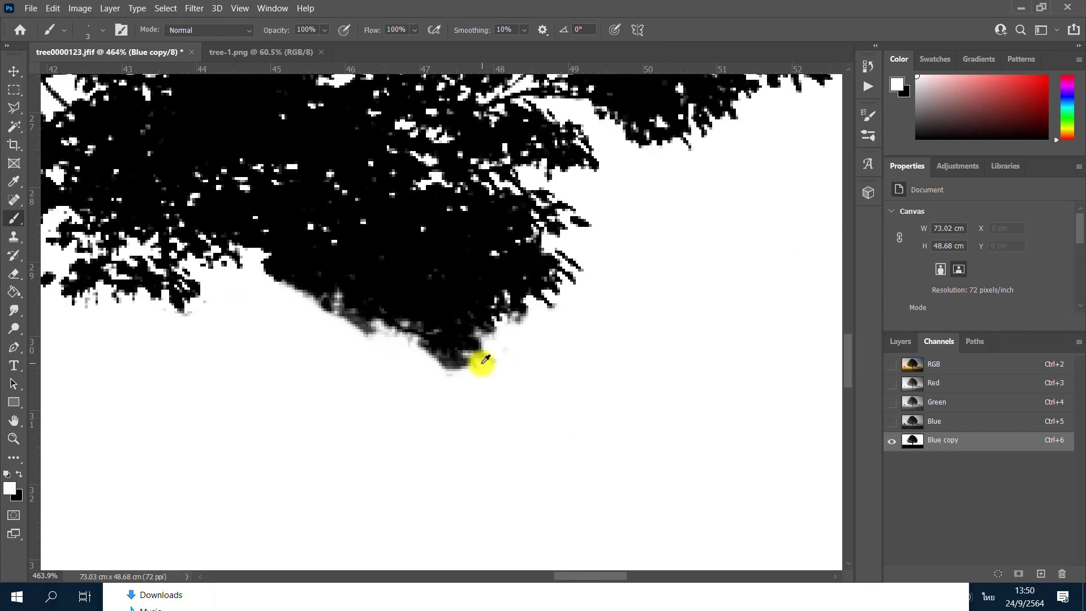
Step: Zoom onto where the canopy meets the trunk and brush those grey edge pixels white
scroll(486, 360, up, 2)
scroll(543, 225, up, 2)
scroll(545, 227, down, 4)
scroll(552, 235, down, 1)
scroll(554, 236, down, 1)
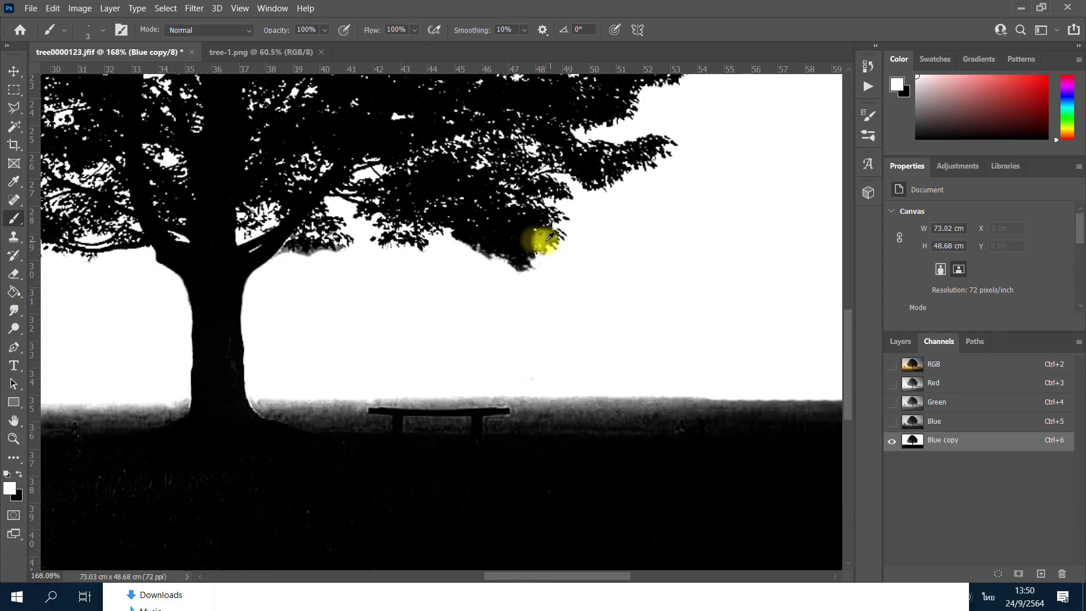
scroll(497, 249, up, 1)
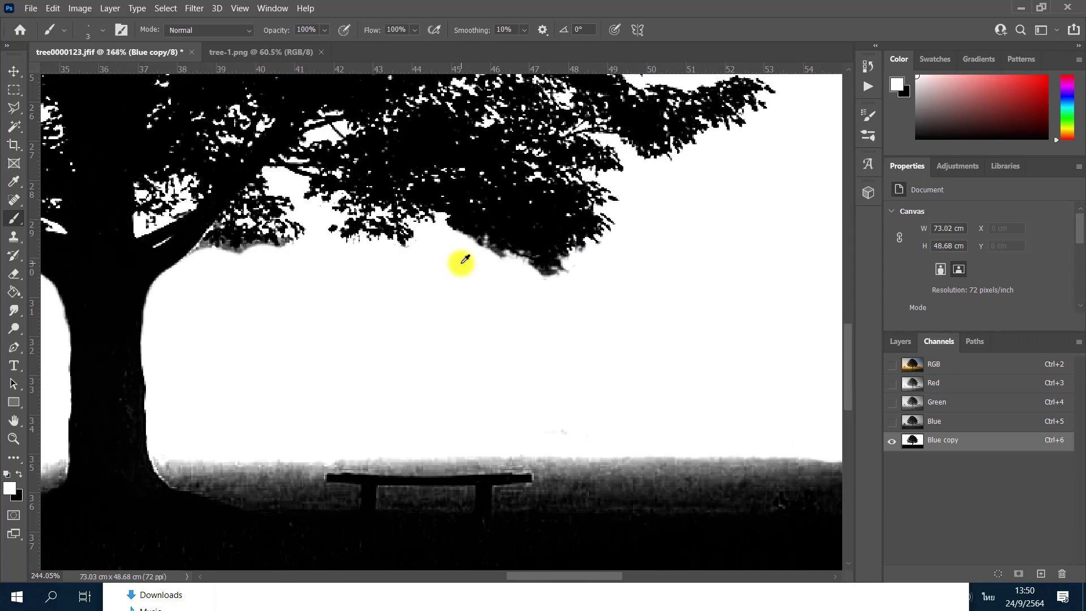
scroll(461, 256, up, 1)
scroll(472, 220, up, 1)
scroll(490, 185, down, 2)
scroll(275, 213, up, 1)
scroll(284, 175, up, 1)
scroll(333, 167, up, 1)
scroll(335, 167, up, 1)
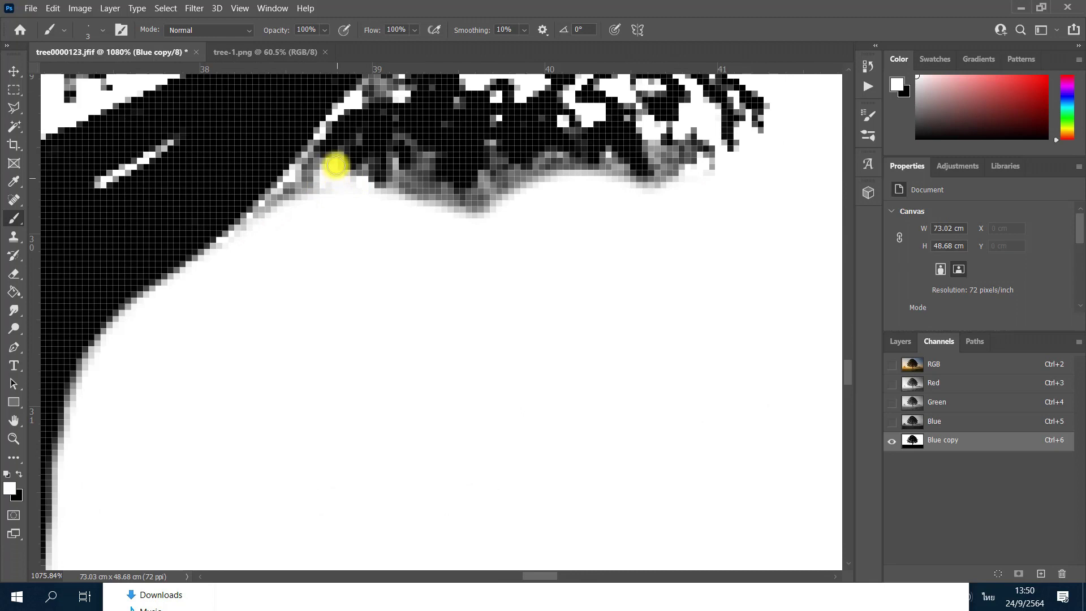
drag(256, 219, 299, 205)
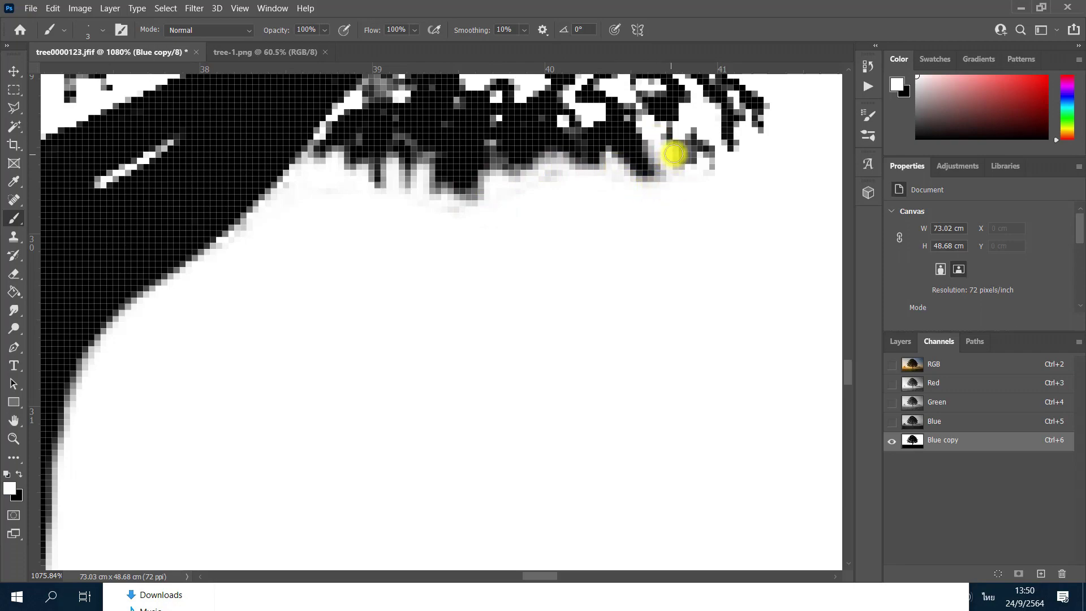
scroll(650, 217, down, 3)
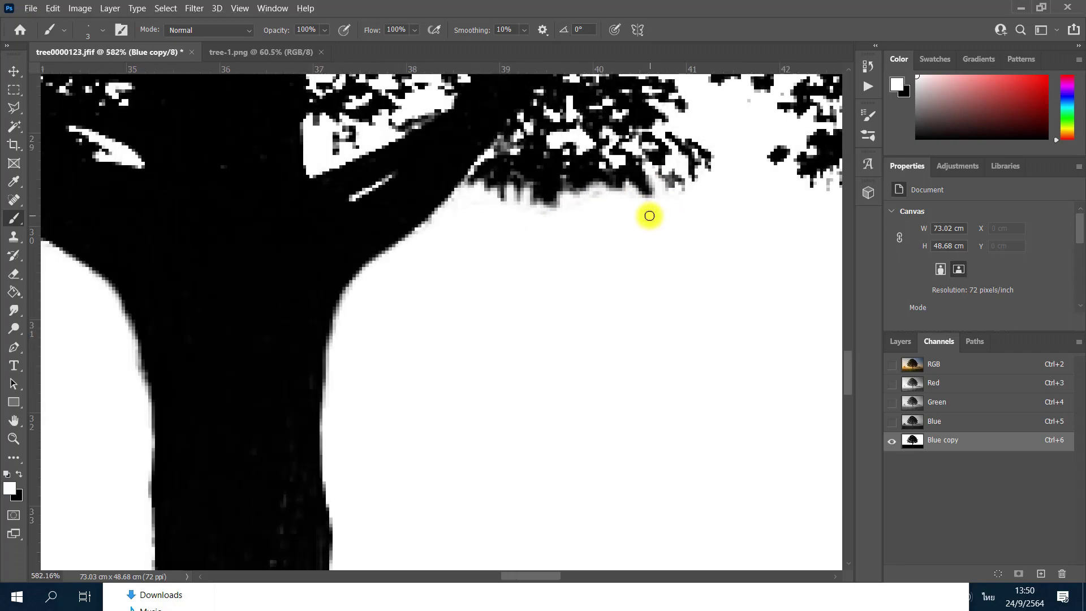
Step: Paint the grey top-right corner of Blue copy white using a 73 px brush
scroll(650, 215, down, 3)
scroll(655, 233, down, 2)
scroll(677, 248, down, 5)
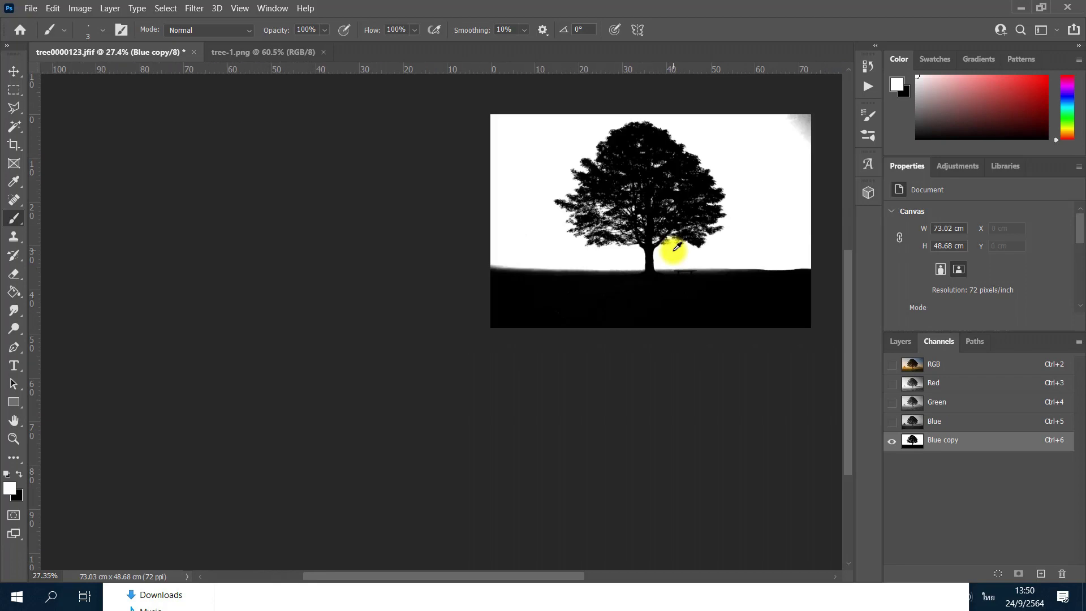
scroll(675, 243, right, 3)
scroll(674, 242, right, 3)
scroll(606, 106, up, 3)
scroll(600, 170, up, 3)
scroll(600, 170, up, 2)
scroll(601, 173, up, 2)
scroll(602, 176, up, 2)
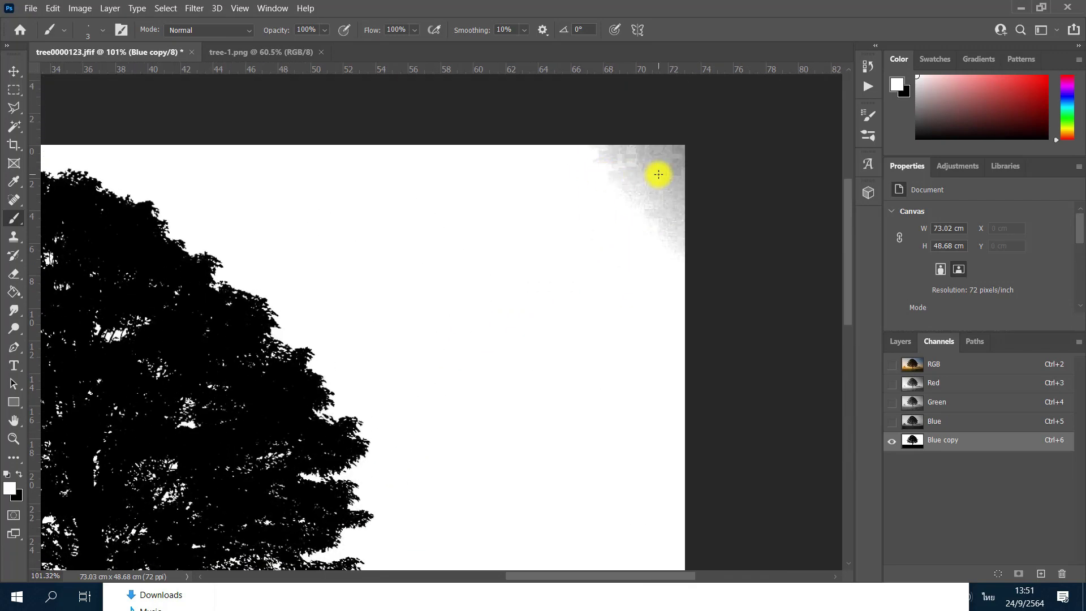
right_click(604, 177)
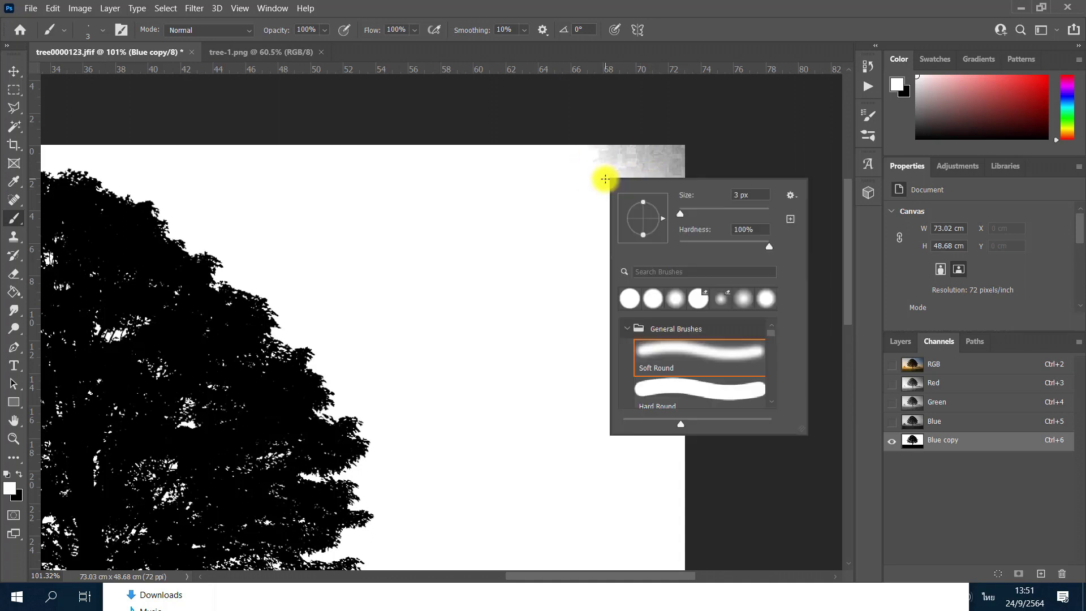
click(711, 213)
click(651, 217)
mouse_move(650, 216)
mouse_down()
mouse_move(665, 151)
mouse_move(663, 267)
mouse_move(673, 206)
mouse_up()
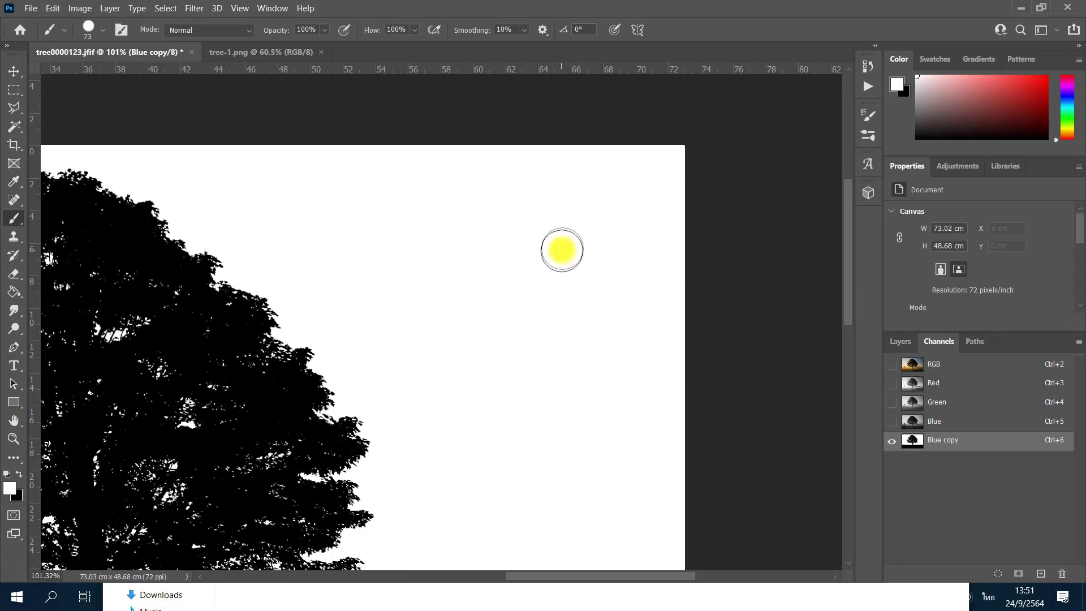
Step: Pan and zoom across the foliage, trunk and edges to check the mask is clean
scroll(560, 249, down, 3)
scroll(563, 243, down, 2)
scroll(337, 280, up, 2)
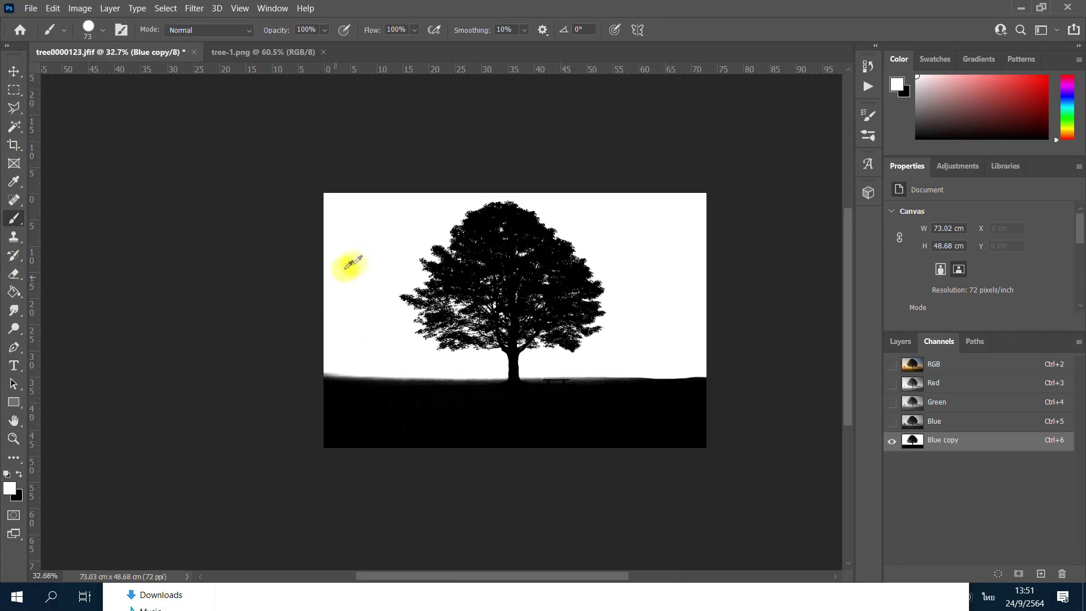
scroll(348, 226, up, 2)
scroll(317, 148, up, 2)
scroll(290, 115, up, 1)
scroll(288, 118, up, 1)
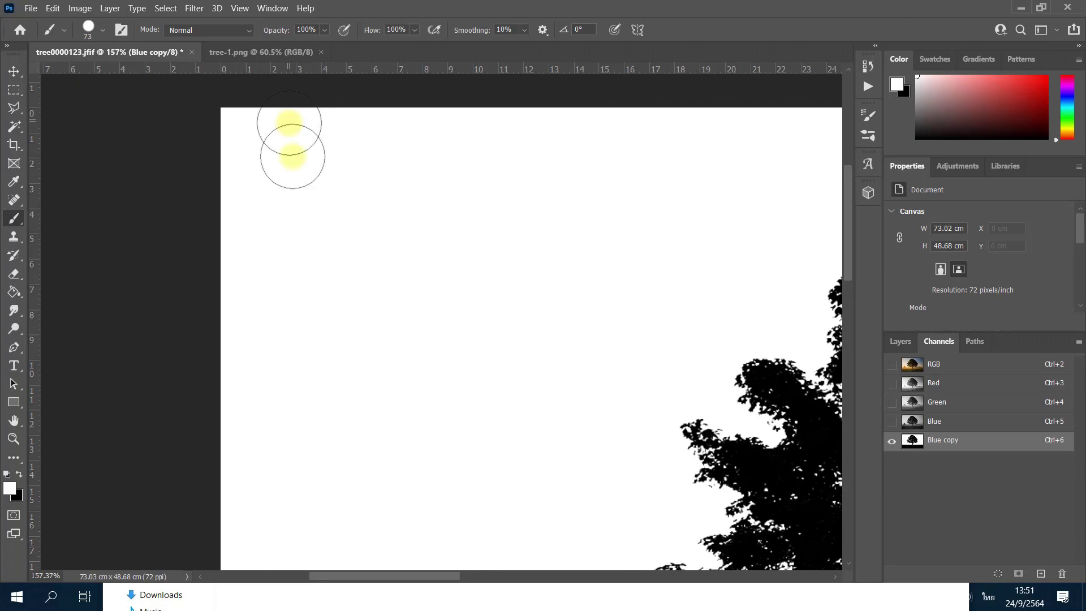
scroll(299, 170, up, 1)
drag(408, 270, 213, 230)
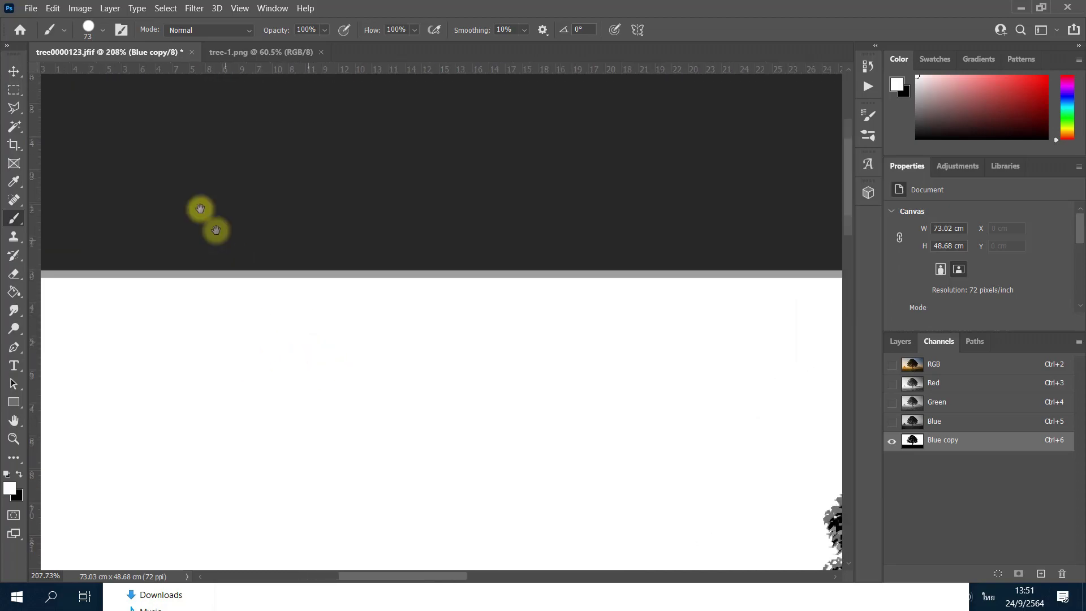
drag(682, 332, 174, 336)
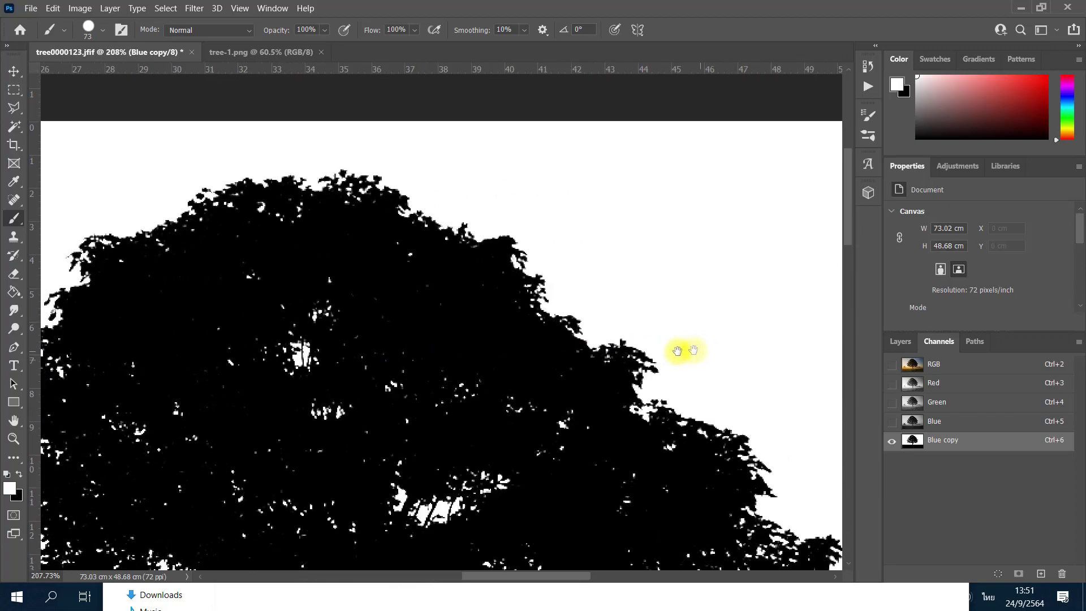
drag(683, 351, 598, 348)
mouse_move(596, 270)
mouse_down()
mouse_move(613, 308)
mouse_move(493, 303)
mouse_move(407, 368)
mouse_move(849, 226)
mouse_up()
mouse_move(147, 471)
mouse_down()
mouse_move(514, 307)
mouse_move(689, 366)
mouse_up()
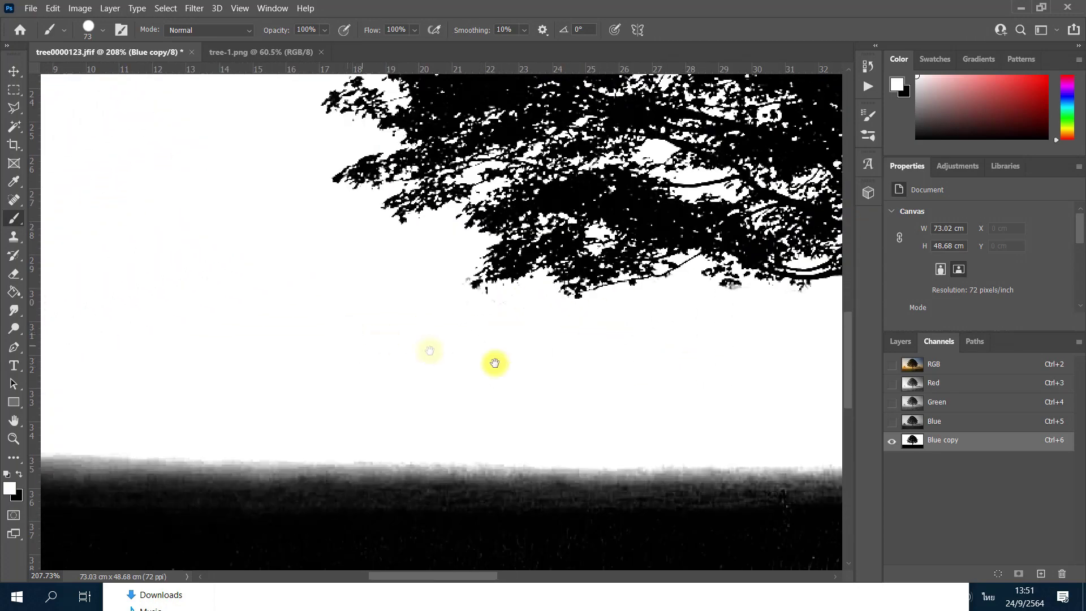
drag(494, 364, 654, 409)
mouse_move(304, 356)
mouse_down()
mouse_move(407, 293)
mouse_move(426, 315)
mouse_up()
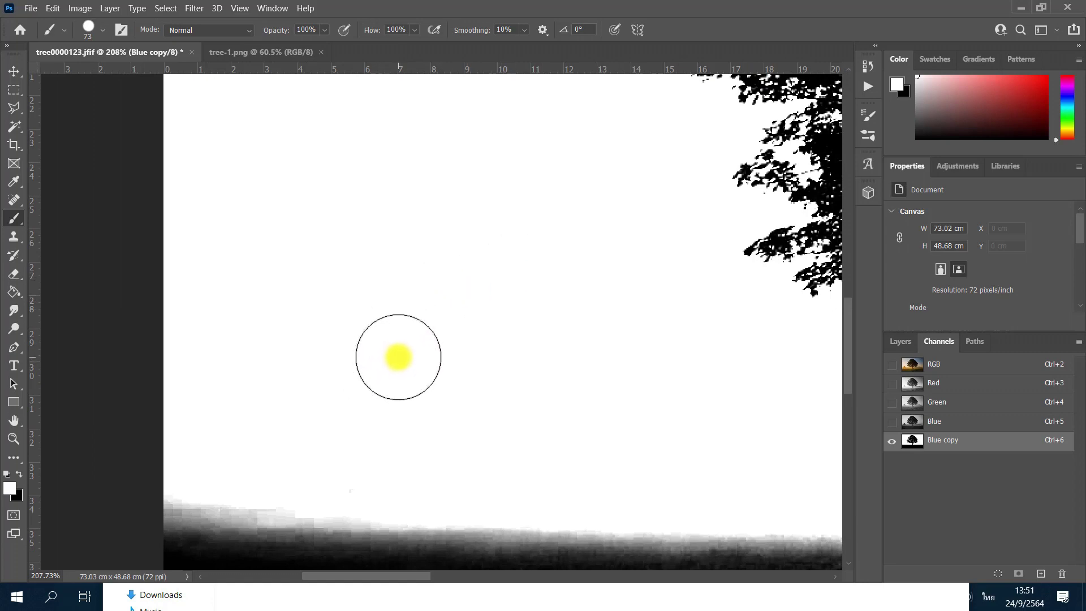
scroll(398, 357, down, 3)
scroll(398, 357, down, 3)
scroll(552, 339, down, 2)
scroll(567, 343, down, 2)
scroll(673, 332, up, 3)
scroll(675, 332, up, 3)
scroll(675, 332, up, 1)
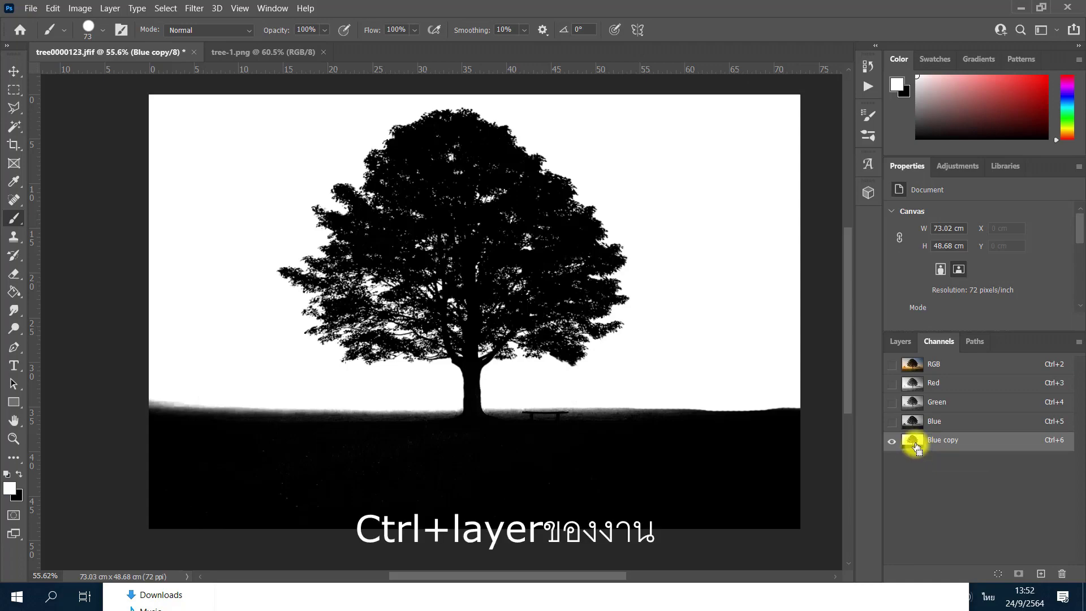
Step: Load Blue copy as a selection, show the RGB composite, and return to the Layers panel
ctrl+click(917, 447)
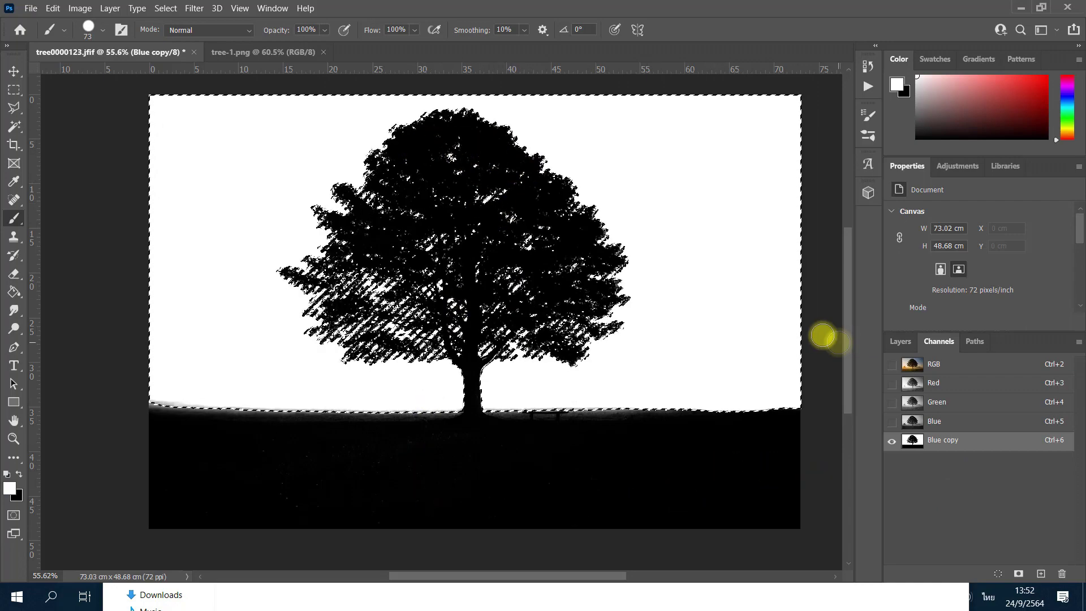
click(901, 341)
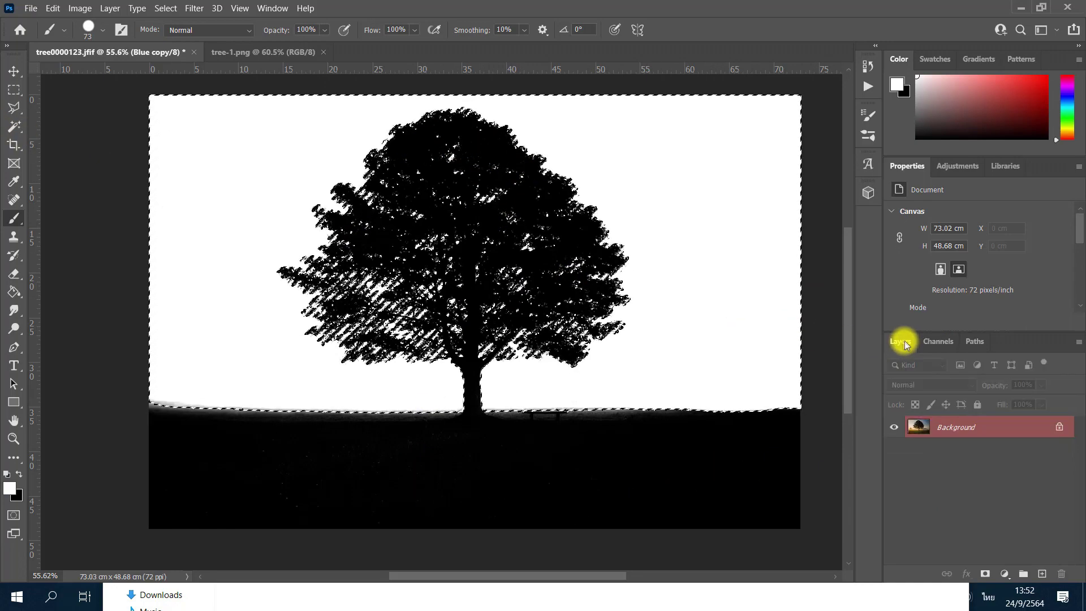
click(940, 341)
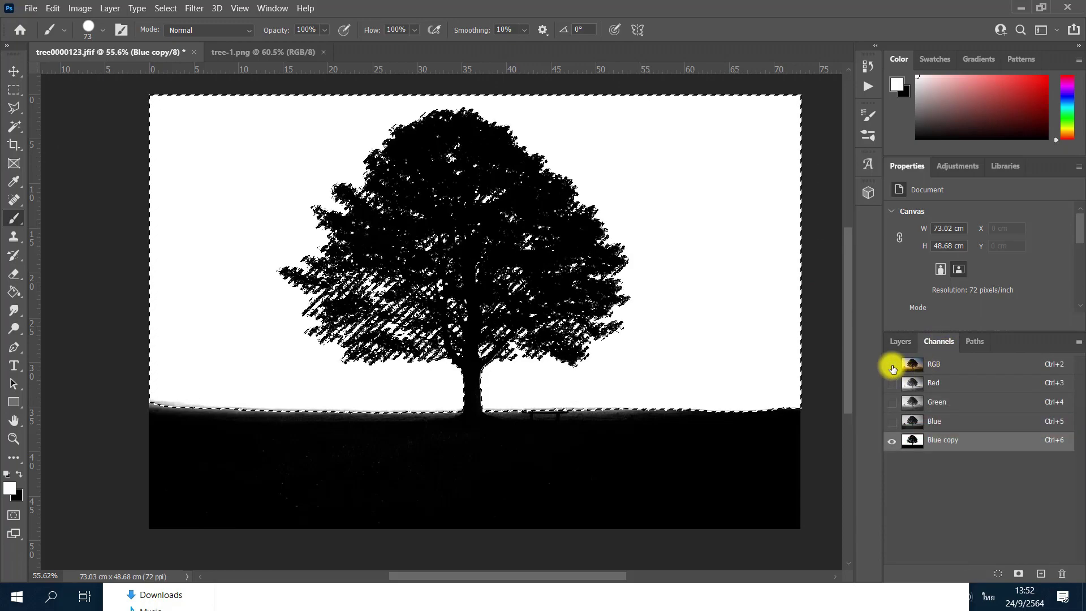
click(892, 365)
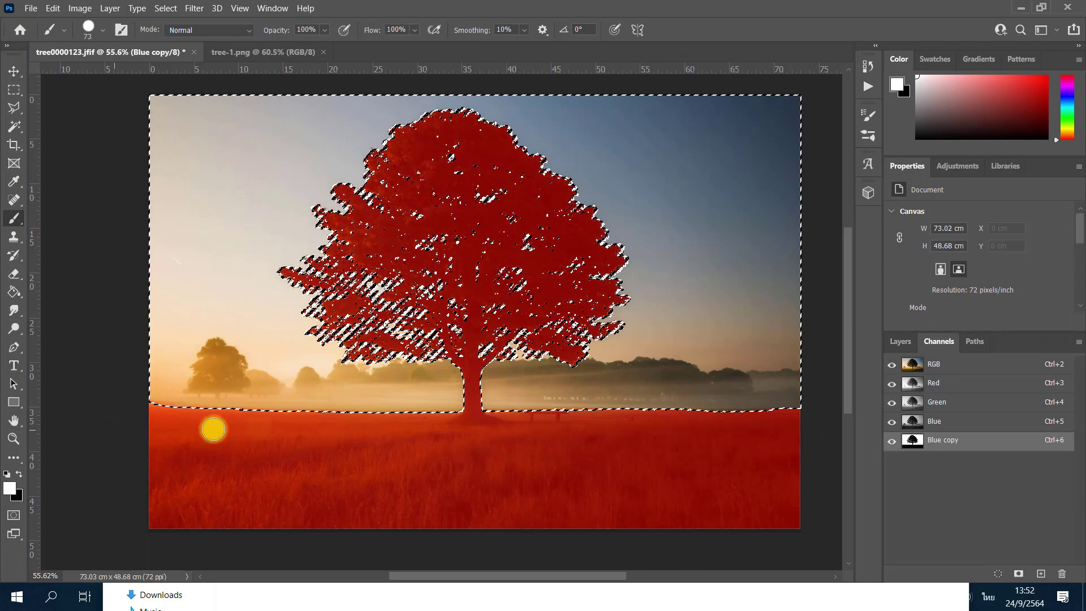
click(900, 342)
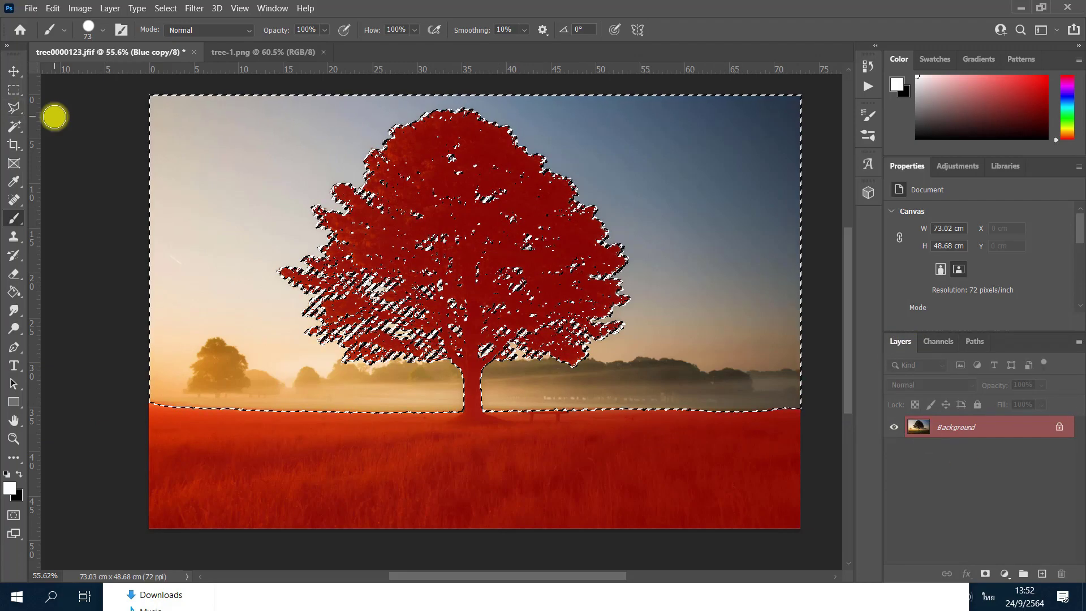
right_click(14, 72)
click(38, 84)
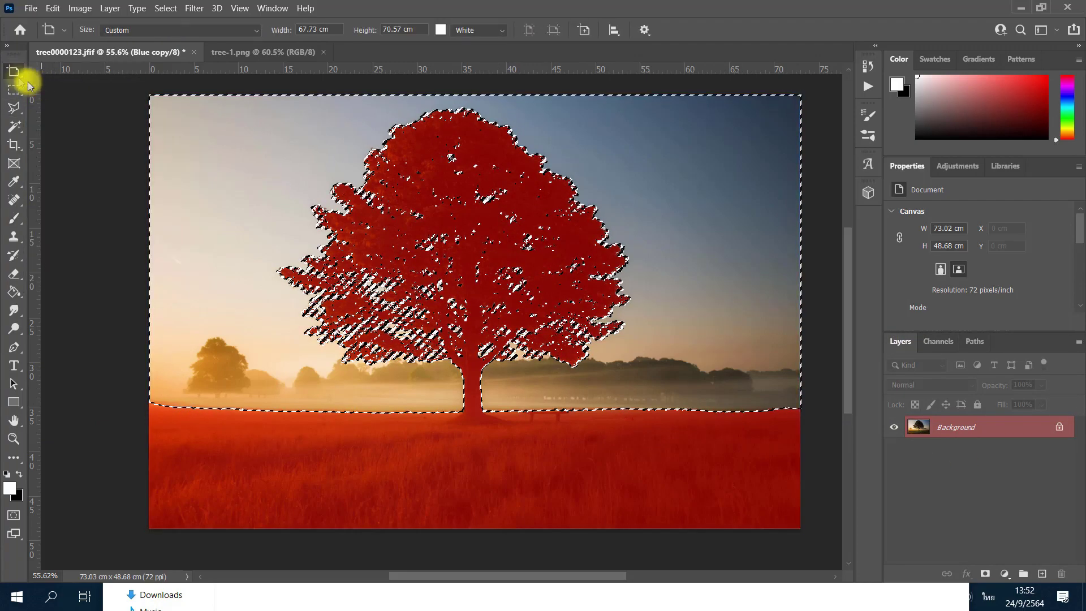
Step: Add a layer mask to Layer 0 from the selection so the sky becomes transparent
key(v)
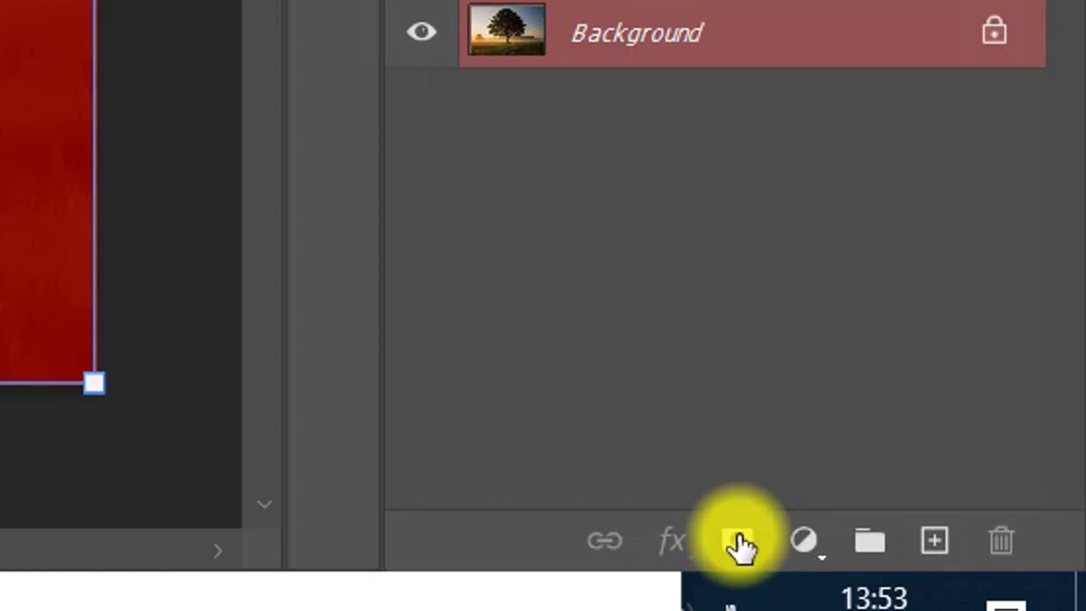
click(740, 544)
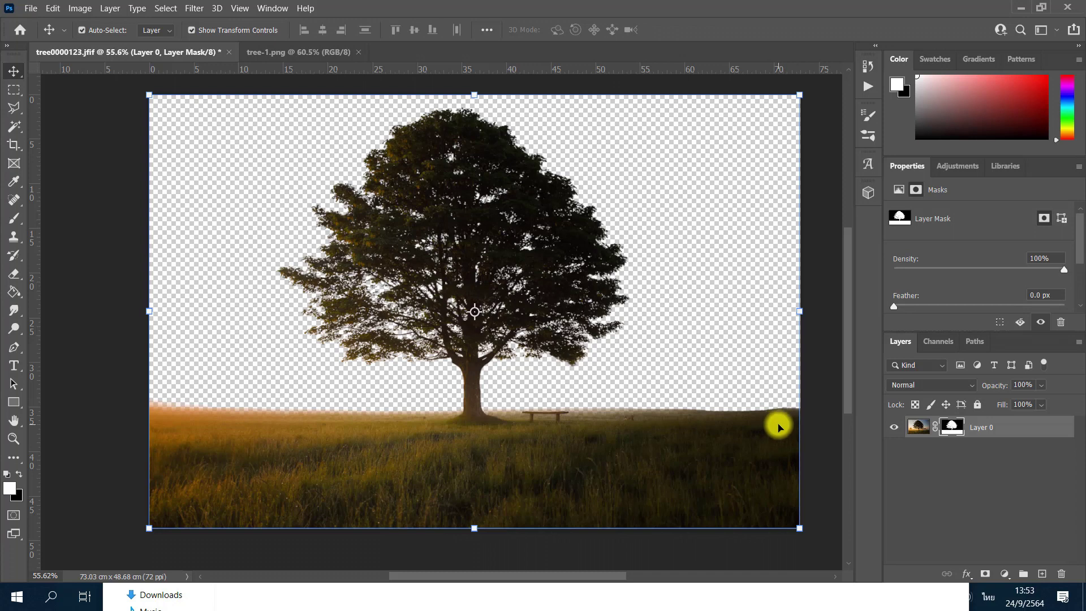
click(954, 467)
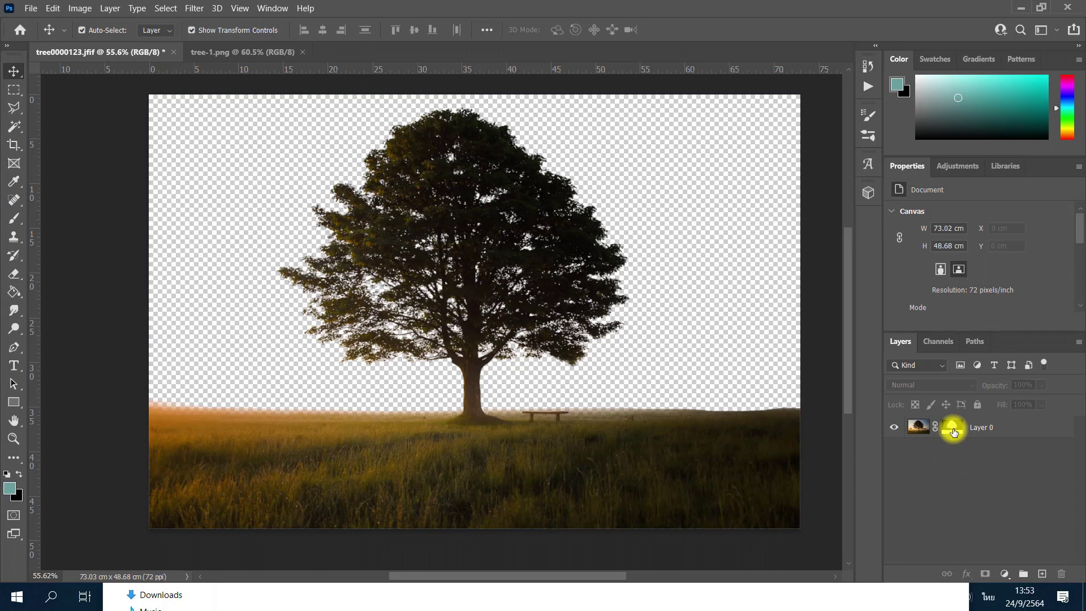
Step: Apply Layer 0's mask so the transparent sky is baked into its pixels
click(956, 429)
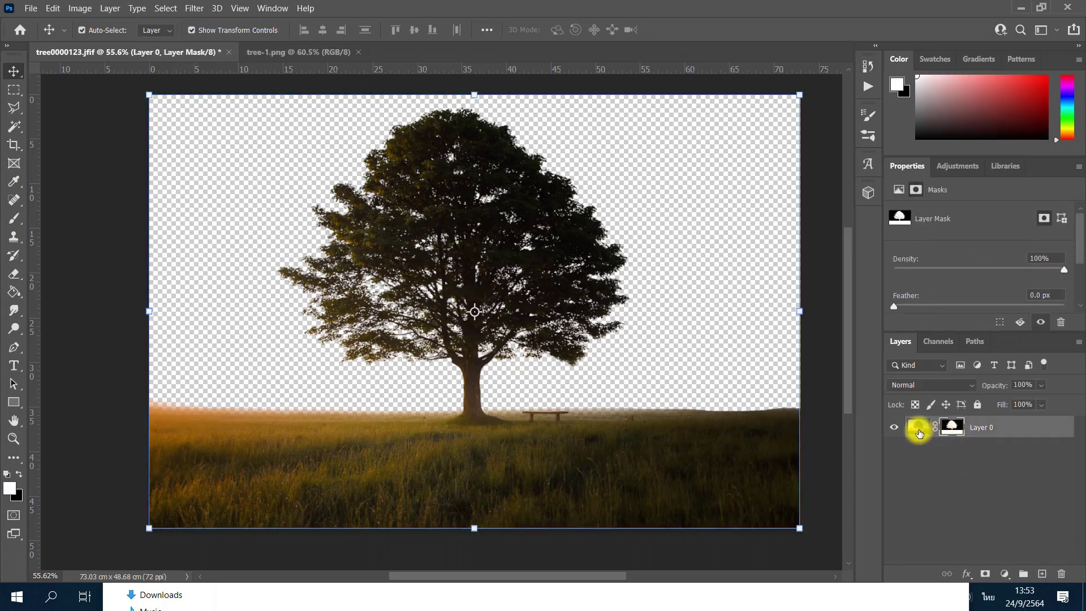
click(920, 433)
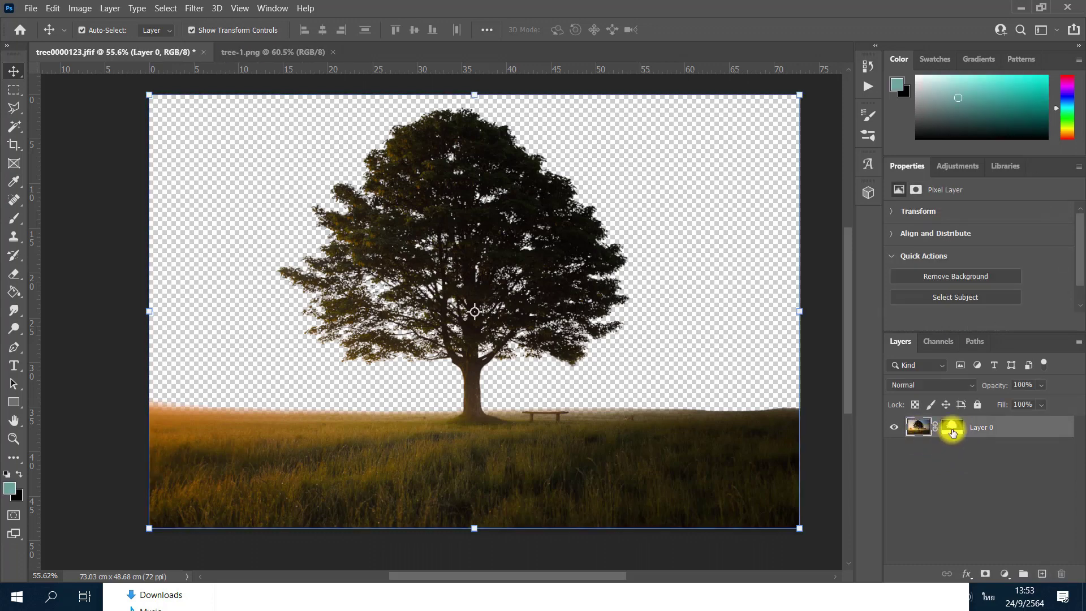
click(953, 433)
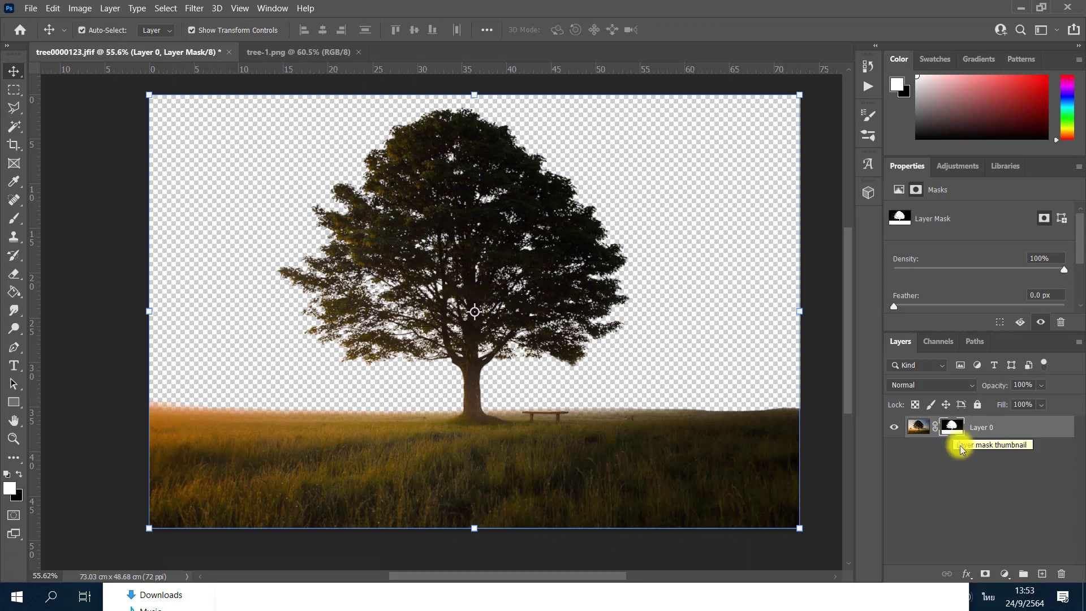
right_click(955, 433)
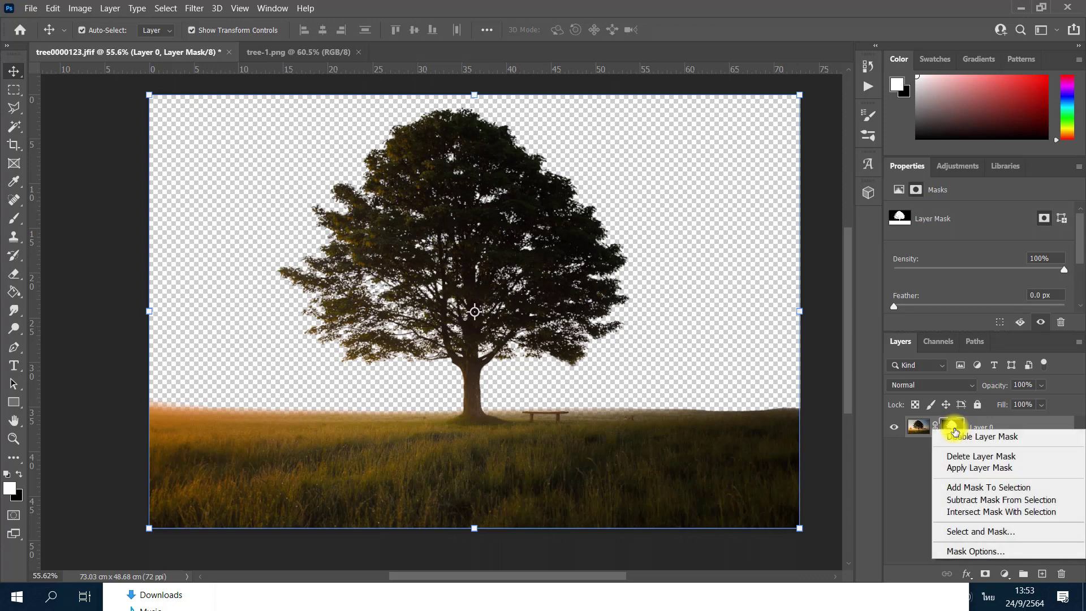
click(982, 469)
click(923, 436)
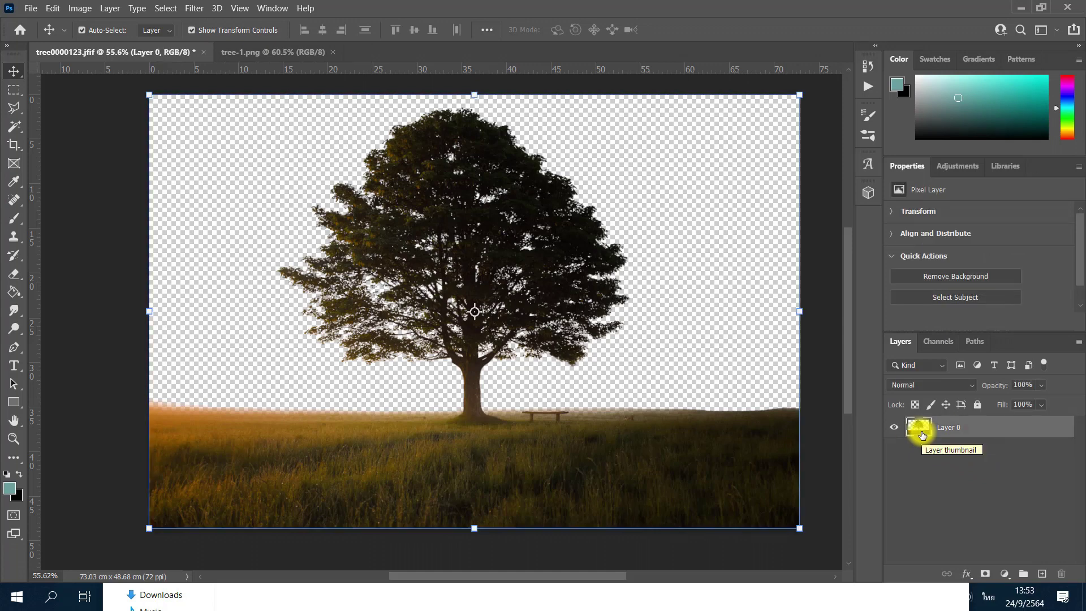
click(931, 452)
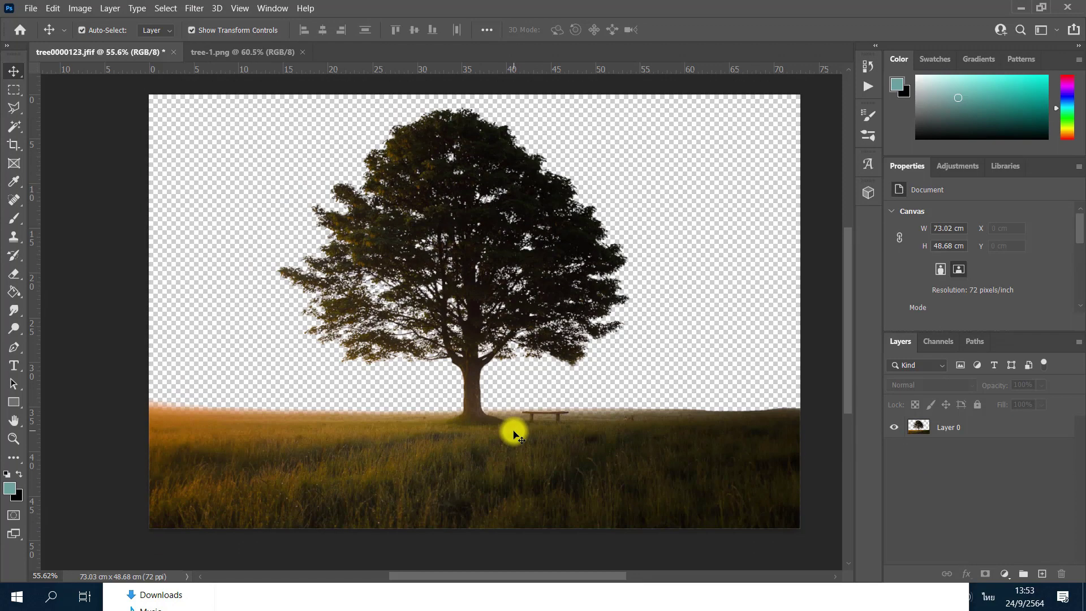
scroll(467, 431, up, 2)
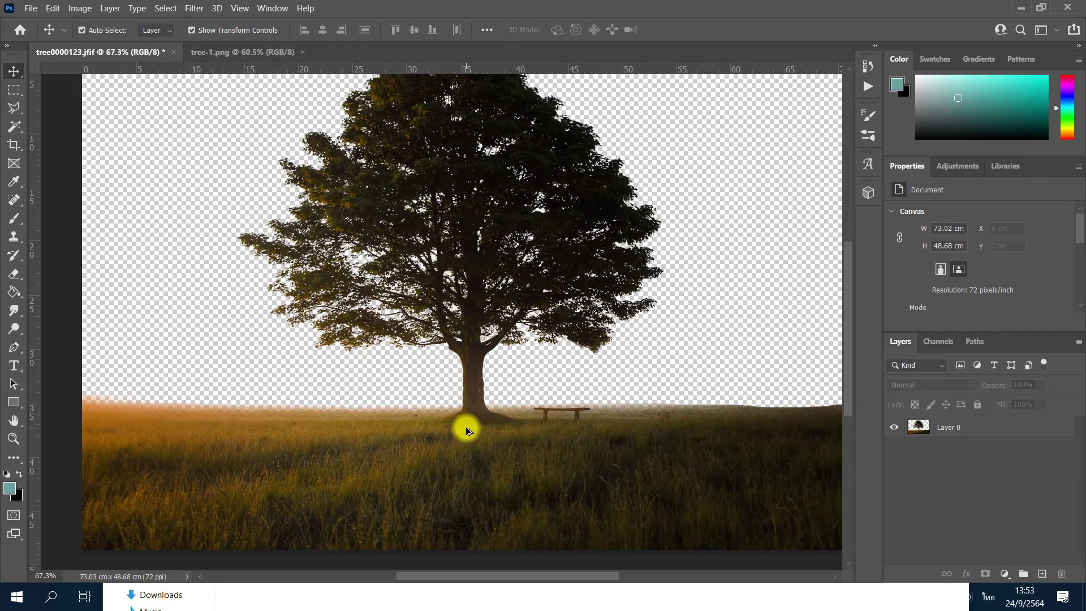
Step: On Layer 0, start a Polygonal Lasso selection around the trunk base
click(916, 428)
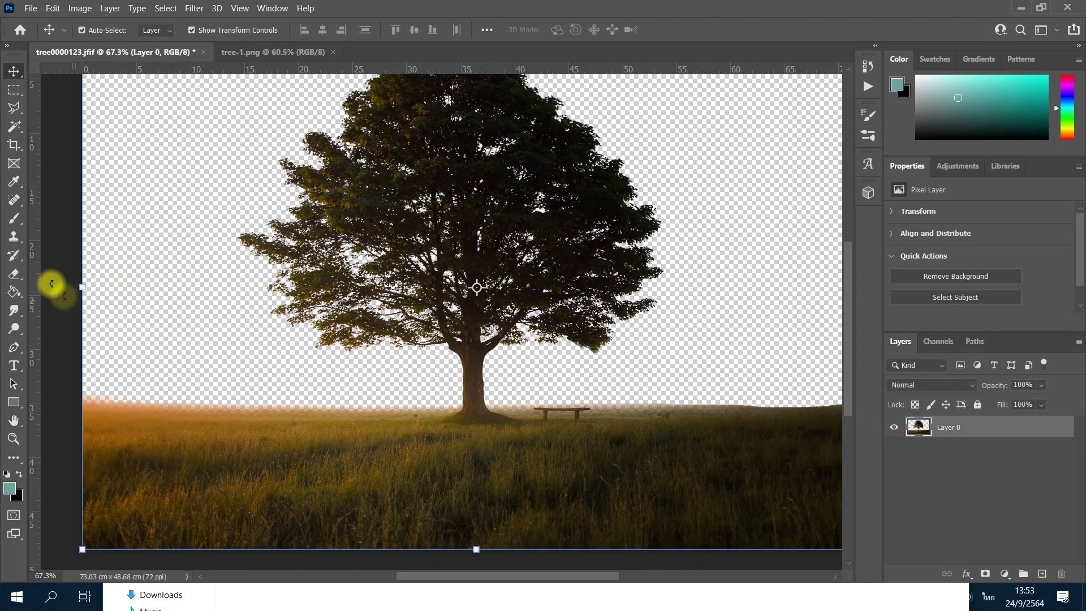
drag(14, 108, 83, 126)
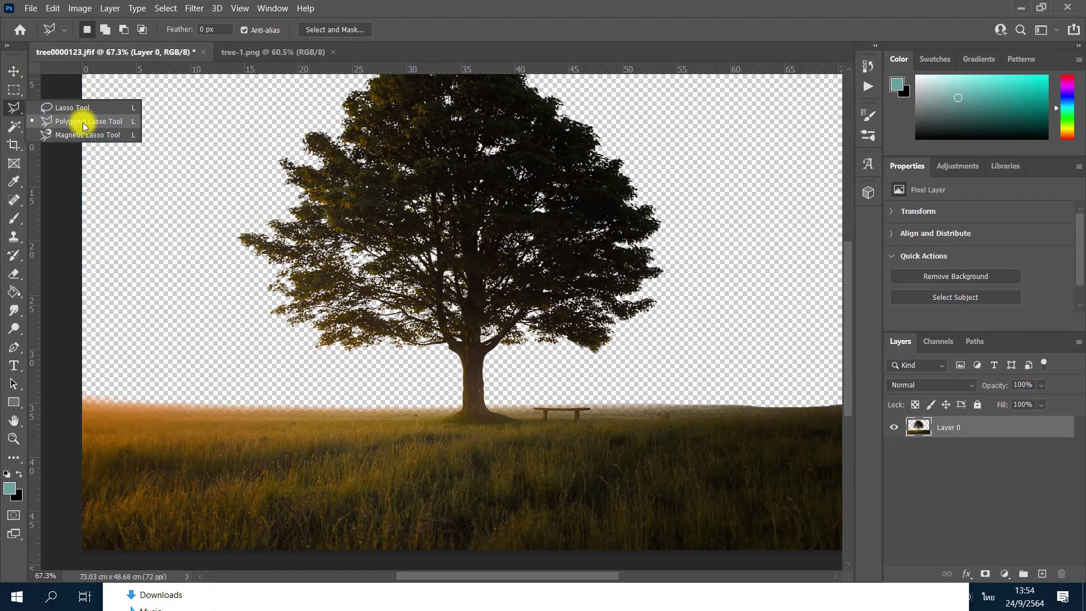
click(105, 126)
scroll(157, 371, down, 2)
scroll(157, 371, down, 1)
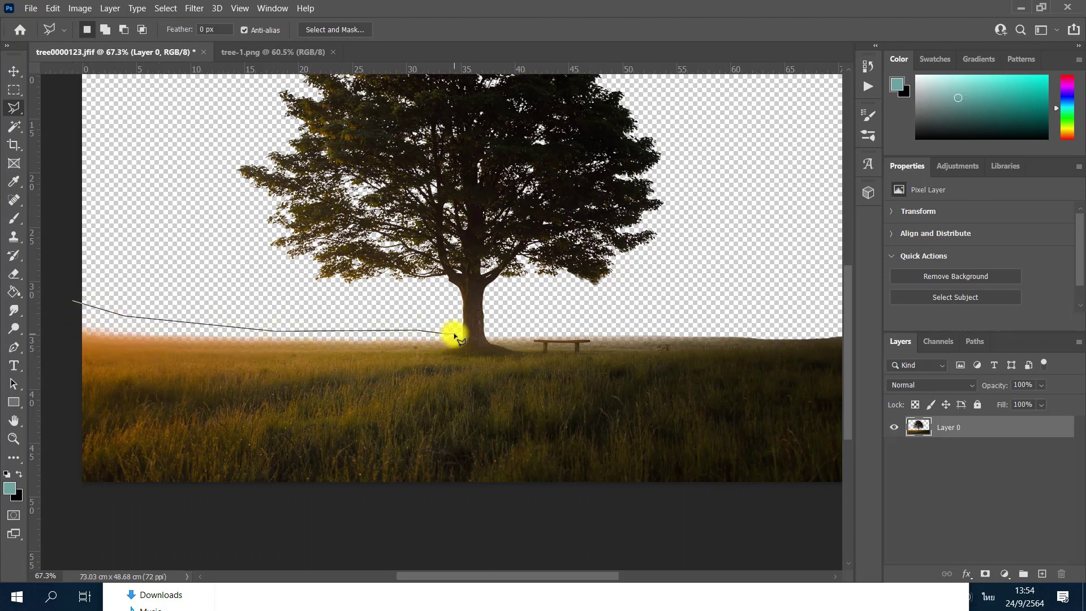
scroll(458, 334, up, 1)
scroll(456, 340, up, 1)
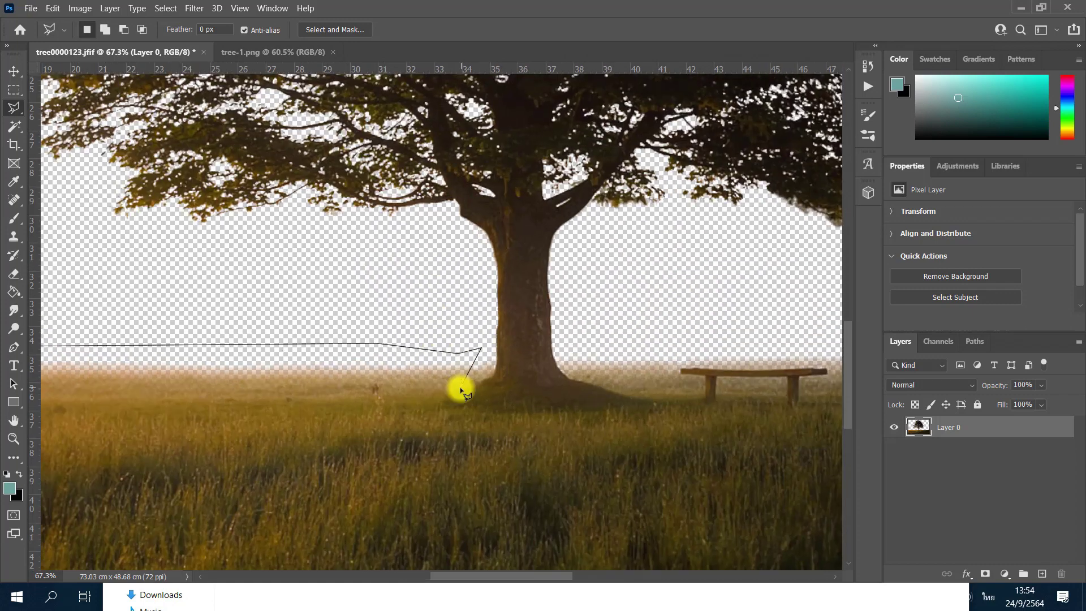
scroll(456, 384, up, 1)
click(470, 377)
click(513, 367)
scroll(512, 368, up, 1)
scroll(539, 394, up, 1)
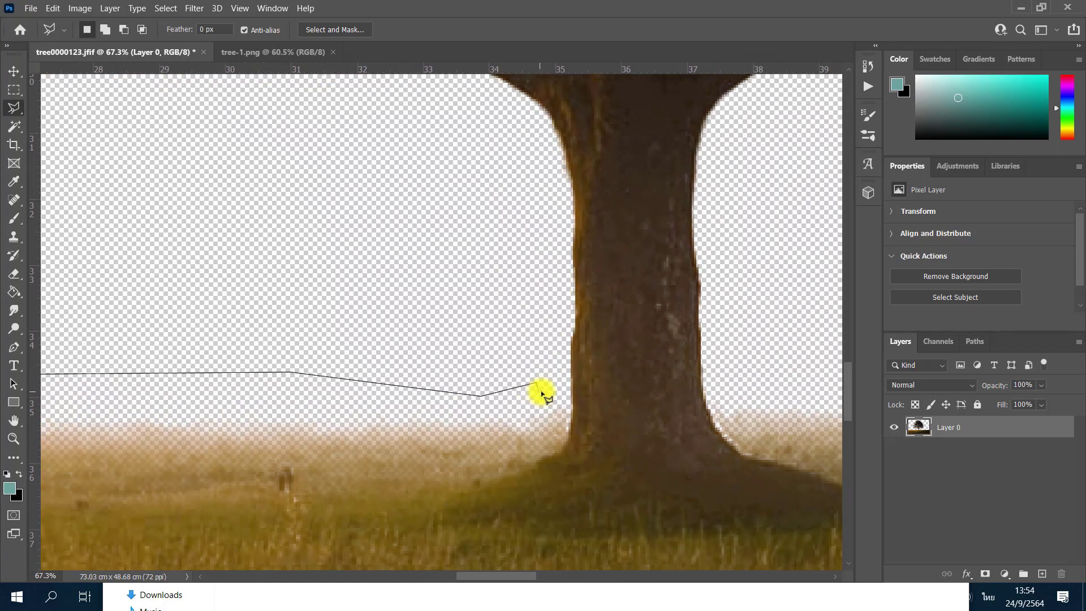
scroll(551, 389, up, 1)
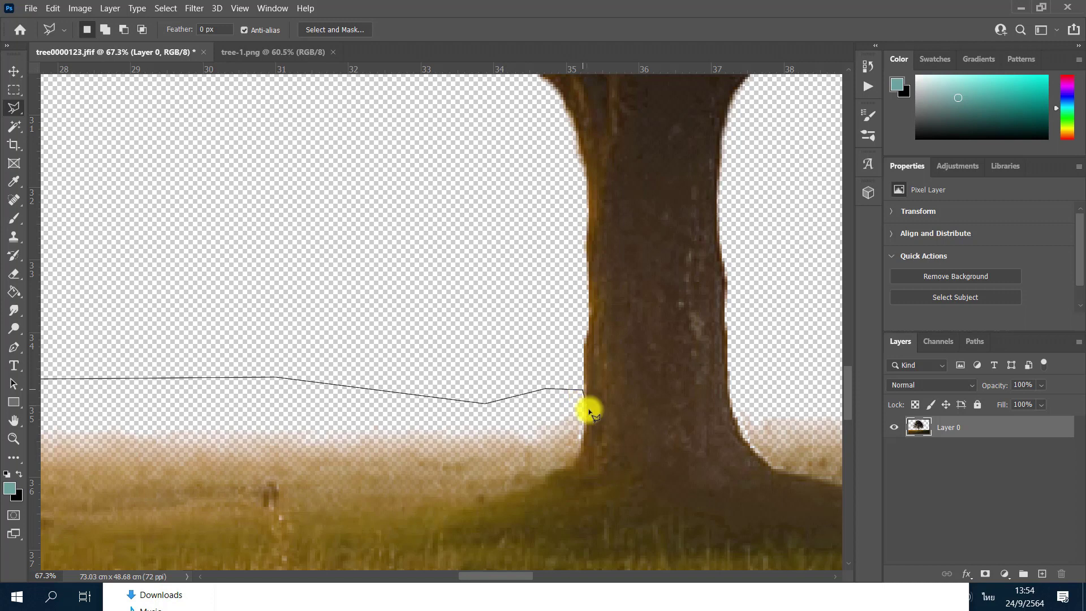
mouse_move(585, 417)
mouse_down()
mouse_move(778, 544)
mouse_move(839, 540)
mouse_move(383, 374)
mouse_move(456, 405)
mouse_move(591, 396)
mouse_move(392, 331)
mouse_move(363, 277)
mouse_up()
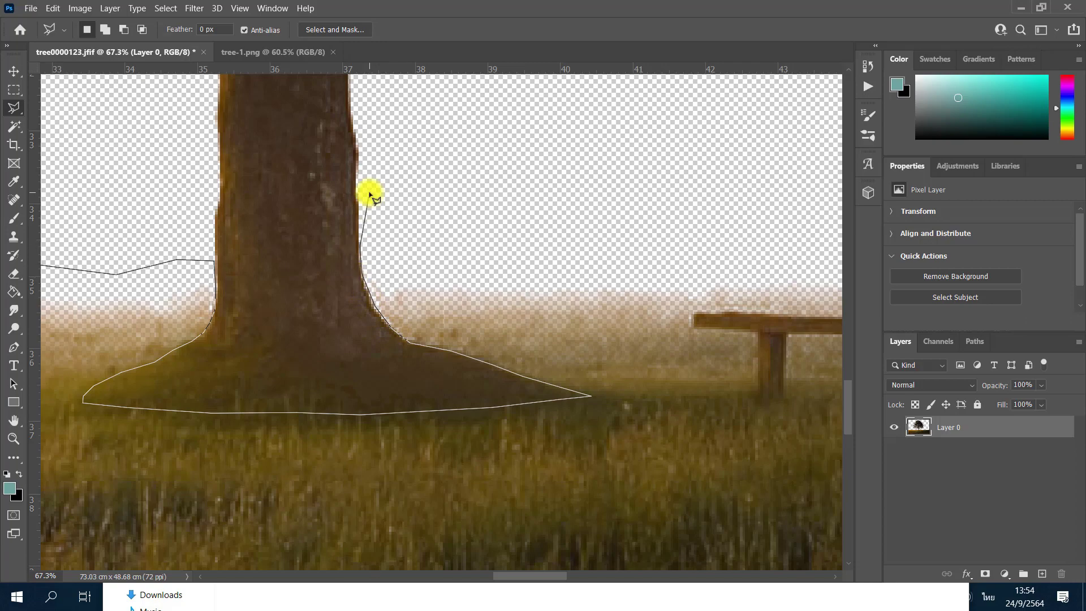
Step: Enclose the meadow and bench down to the bottom edge, delete them, and deselect
scroll(385, 201, down, 3)
scroll(419, 212, down, 3)
scroll(447, 229, down, 3)
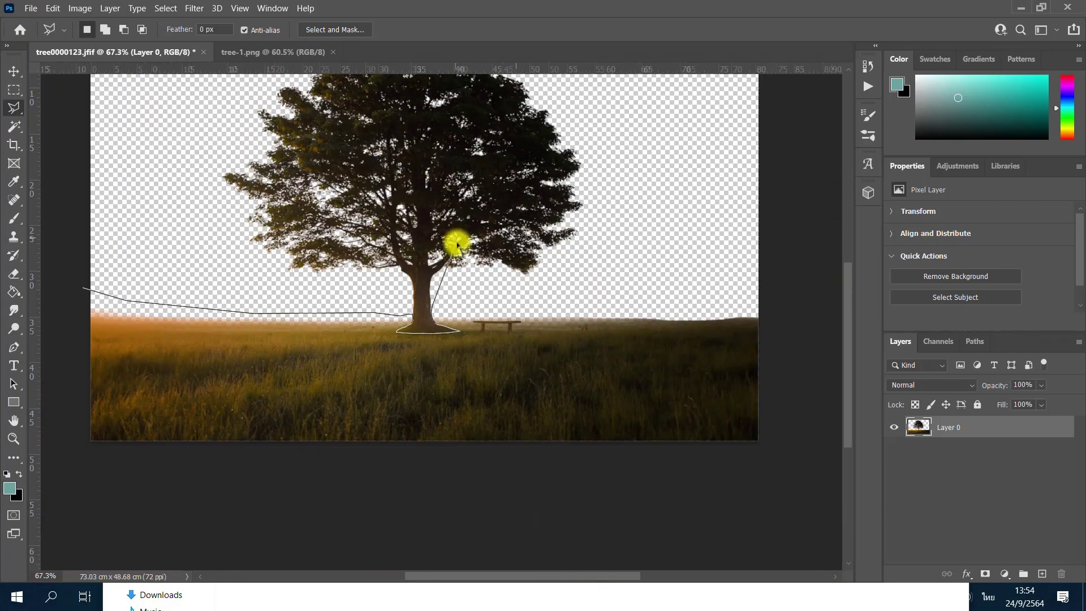
click(475, 306)
click(609, 305)
click(658, 313)
click(653, 419)
click(357, 423)
click(205, 415)
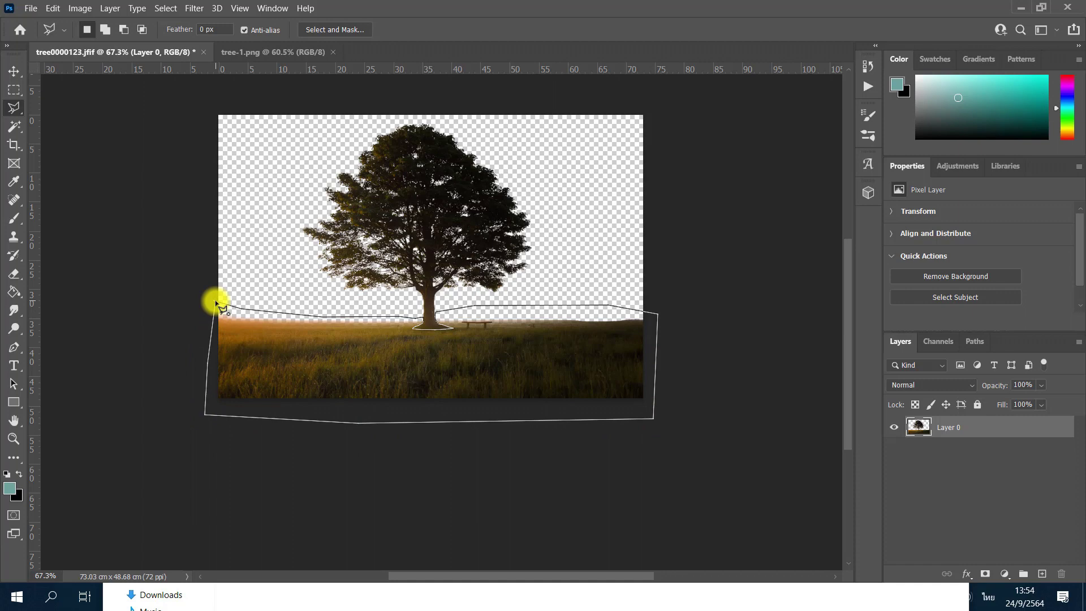
click(216, 304)
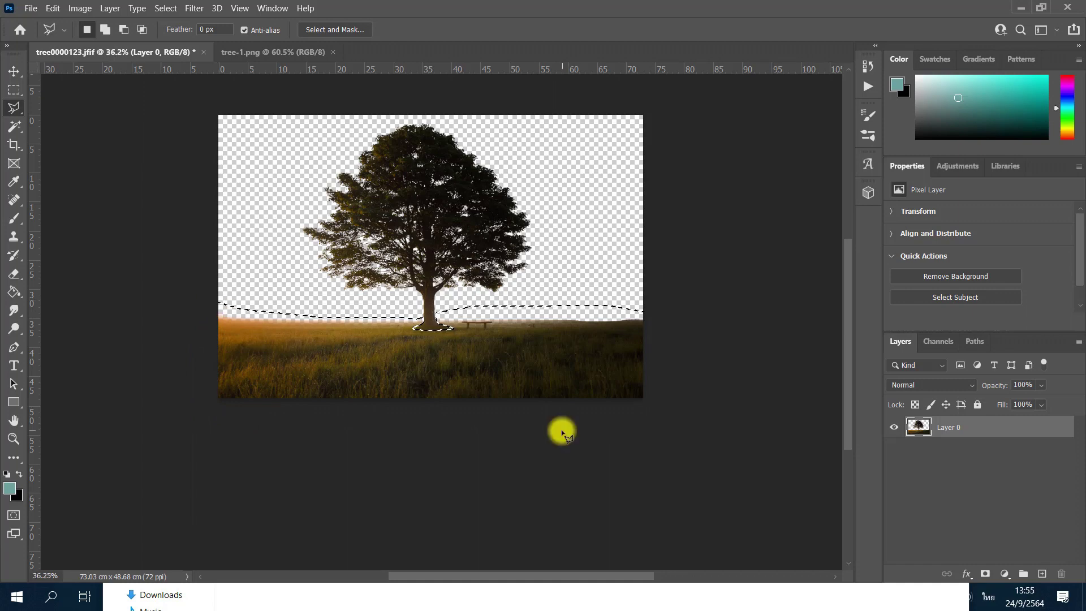
key(Delete)
key(ctrl+d)
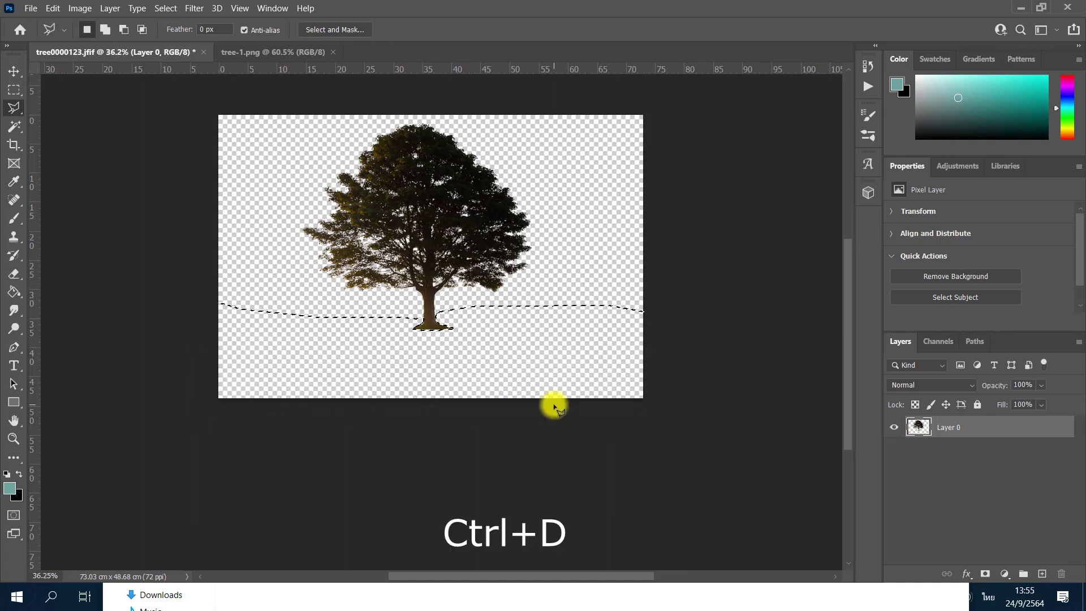
scroll(412, 262, up, 2)
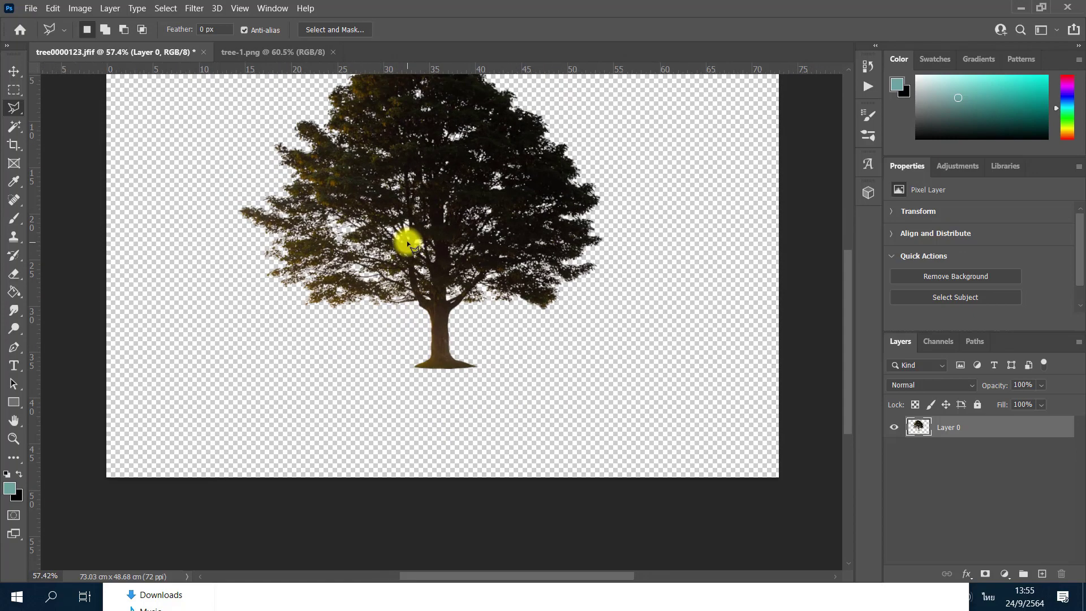
Step: Drag the tree down-left, then nudge it with Free Transform to the canvas centre
click(17, 75)
scroll(614, 289, down, 2)
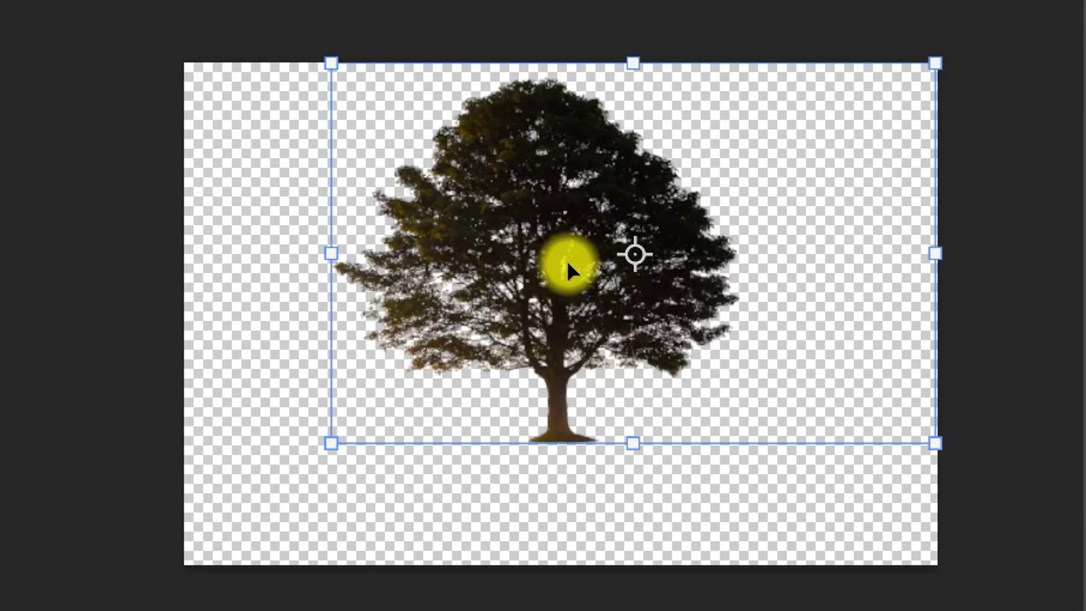
drag(600, 295, 580, 327)
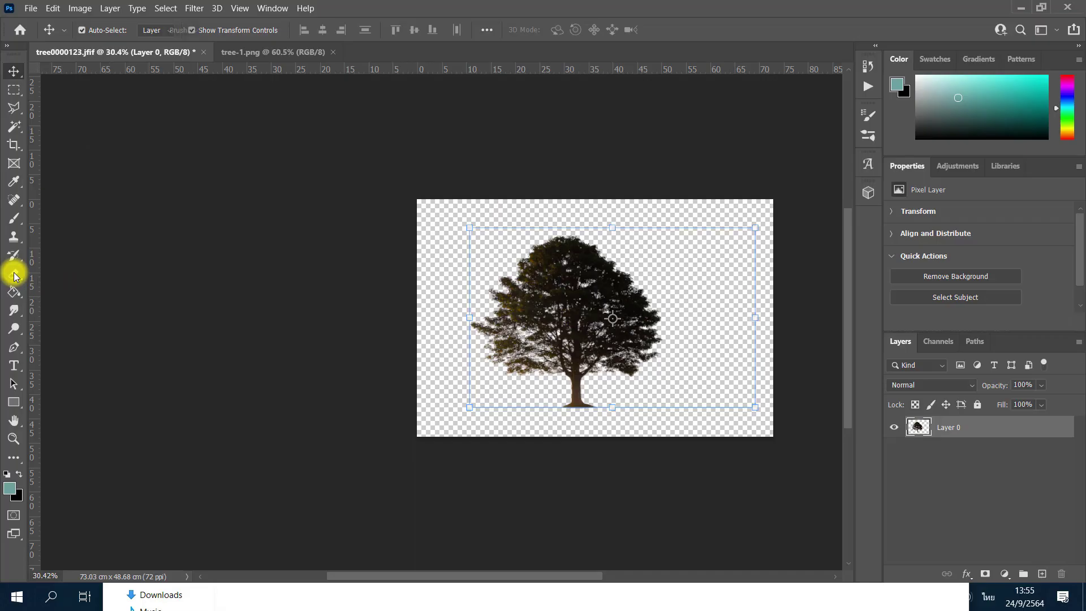
click(17, 274)
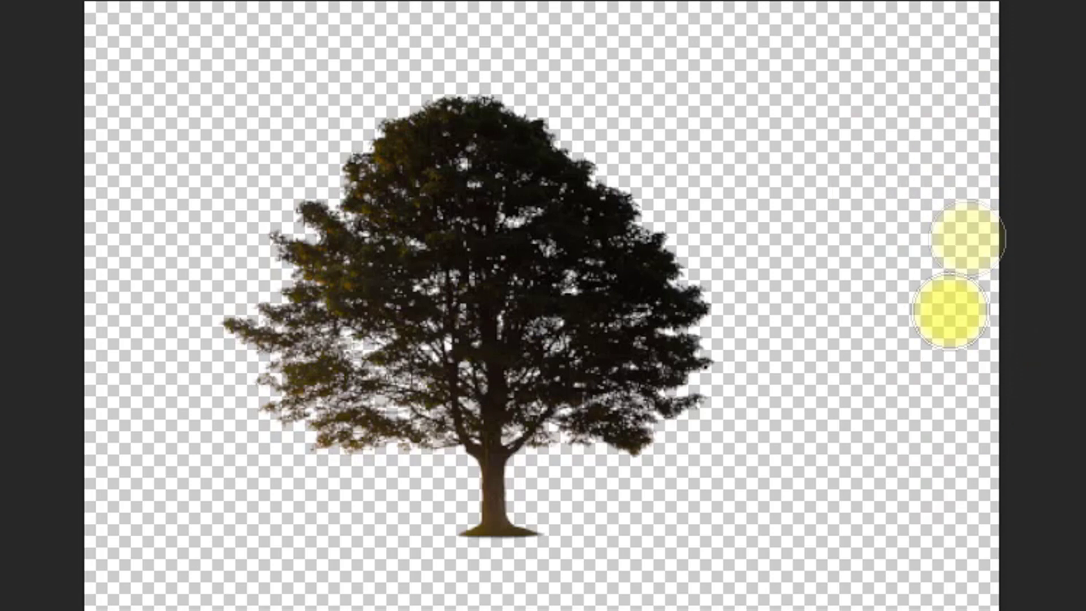
key(ctrl+t)
mouse_move(581, 432)
mouse_down()
mouse_move(660, 387)
mouse_move(722, 382)
mouse_up()
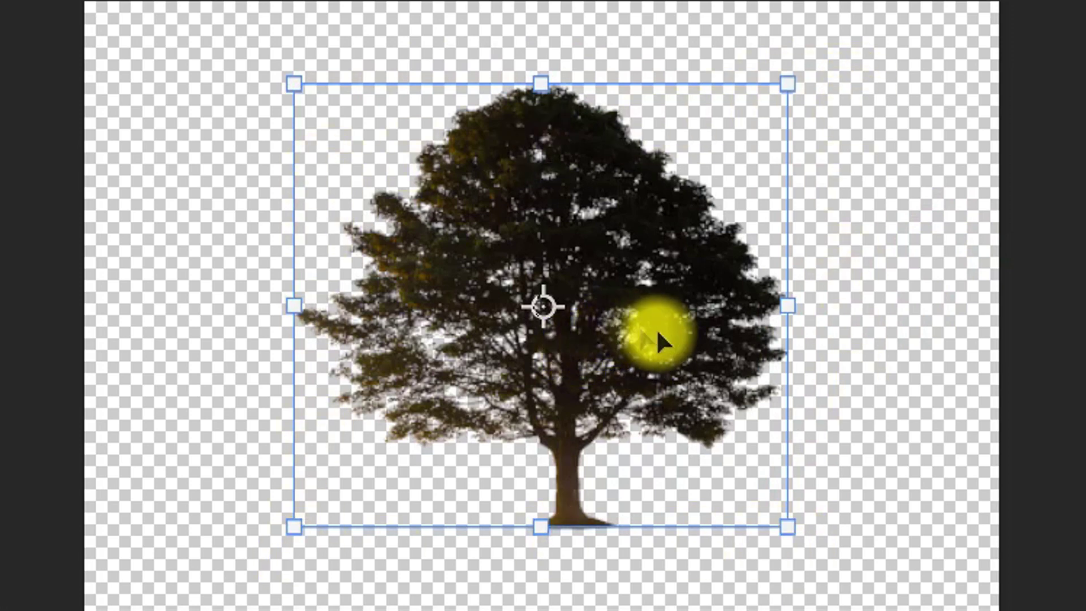
drag(651, 342, 660, 340)
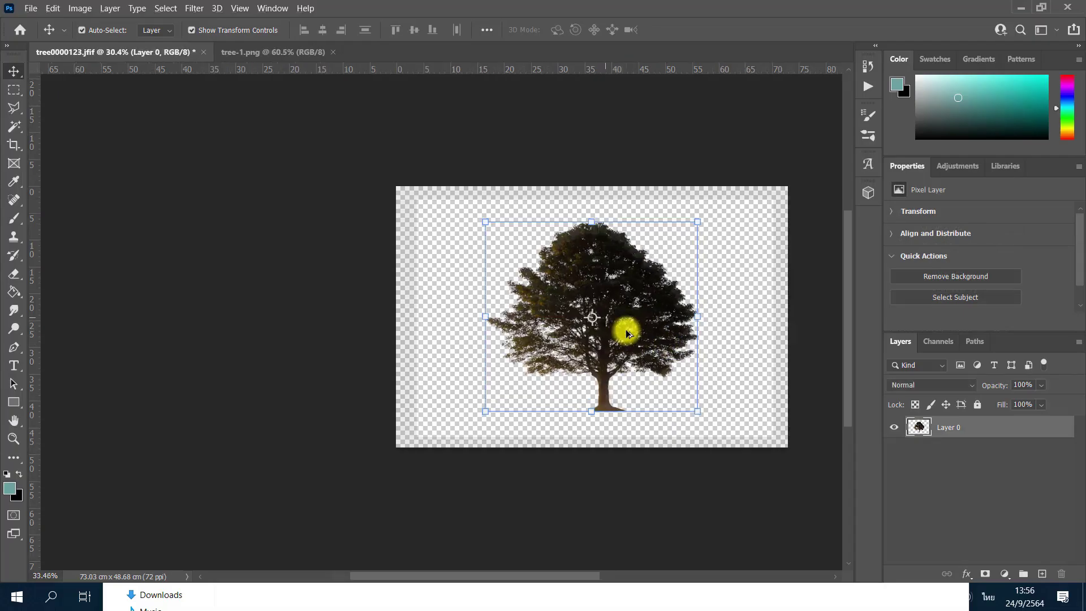
key(ctrl+0)
alt+scroll(448, 300, up, 2)
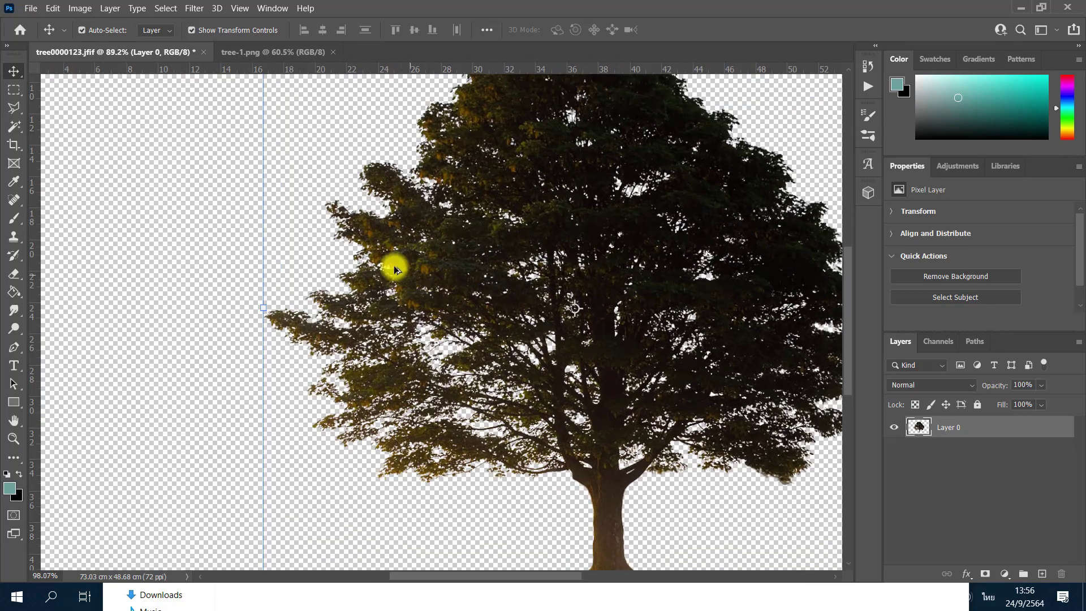
alt+scroll(393, 267, up, 2)
alt+scroll(388, 236, up, 2)
scroll(361, 227, down, 2)
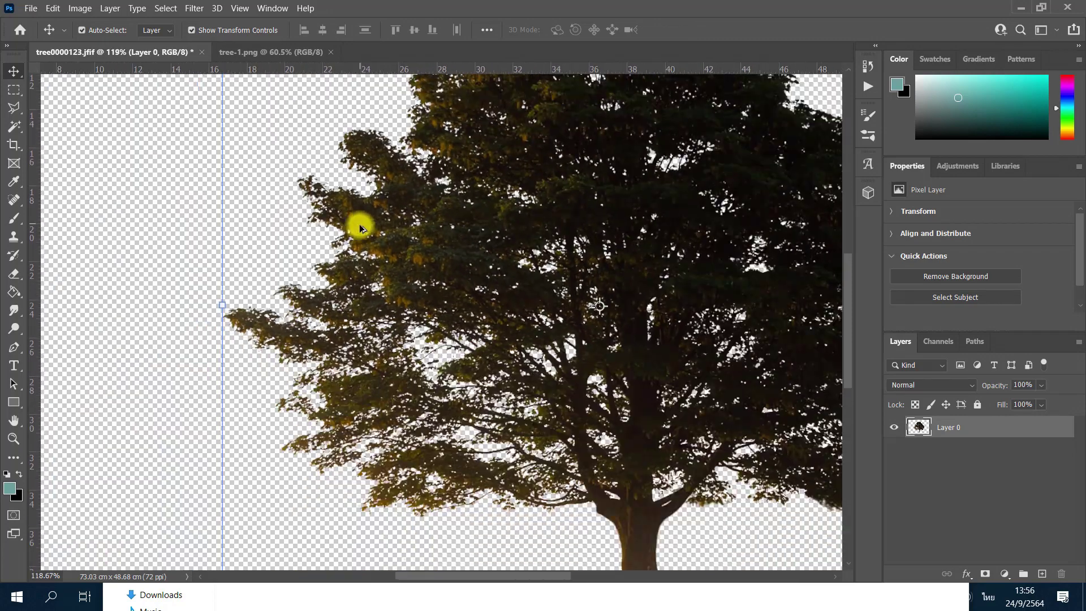
scroll(456, 381, up, 2)
scroll(456, 379, down, 1)
scroll(437, 368, up, 1)
scroll(566, 420, up, 1)
scroll(576, 388, up, 1)
scroll(575, 383, up, 1)
scroll(573, 387, up, 1)
scroll(573, 387, up, 3)
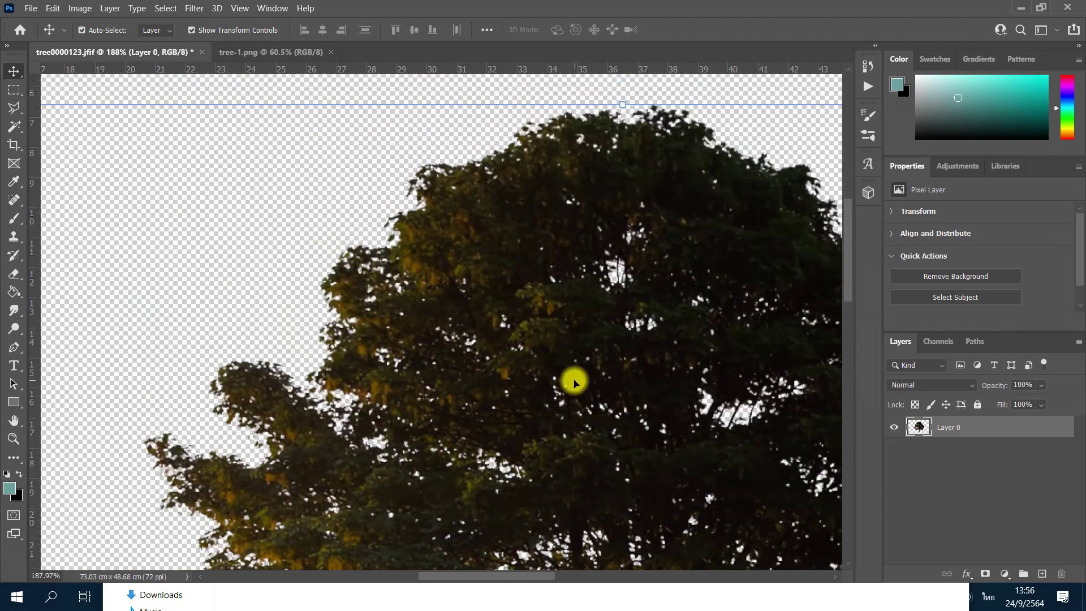
scroll(575, 384, up, 1)
scroll(577, 379, right, 2)
scroll(578, 379, right, 3)
scroll(580, 380, down, 1)
scroll(579, 380, down, 3)
scroll(548, 381, down, 2)
scroll(539, 383, down, 2)
scroll(539, 381, up, 2)
key(ctrl)
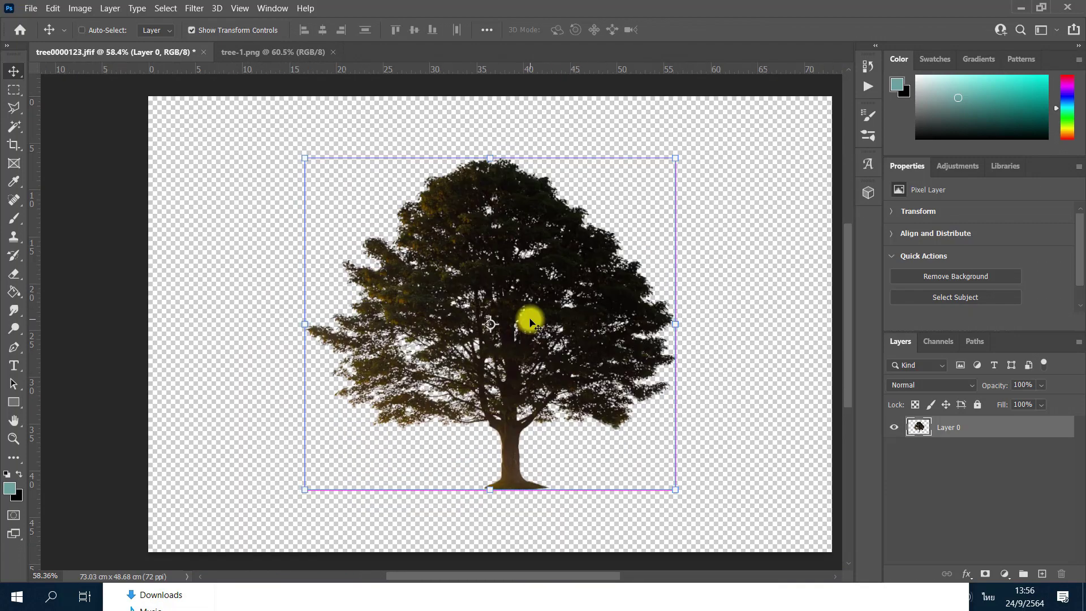
scroll(531, 323, right, 2)
scroll(817, 297, left, 1)
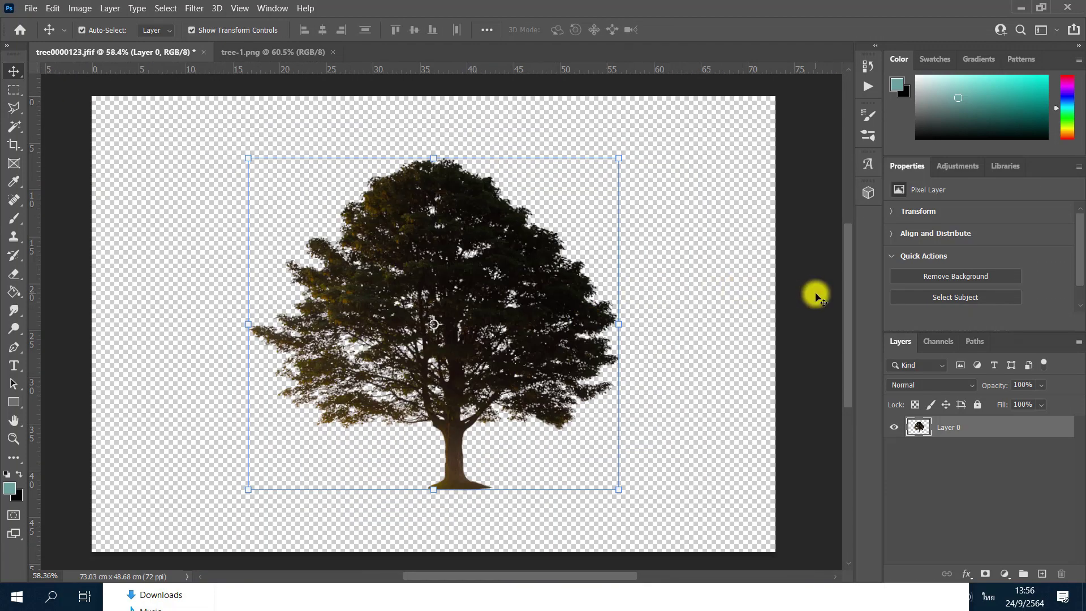